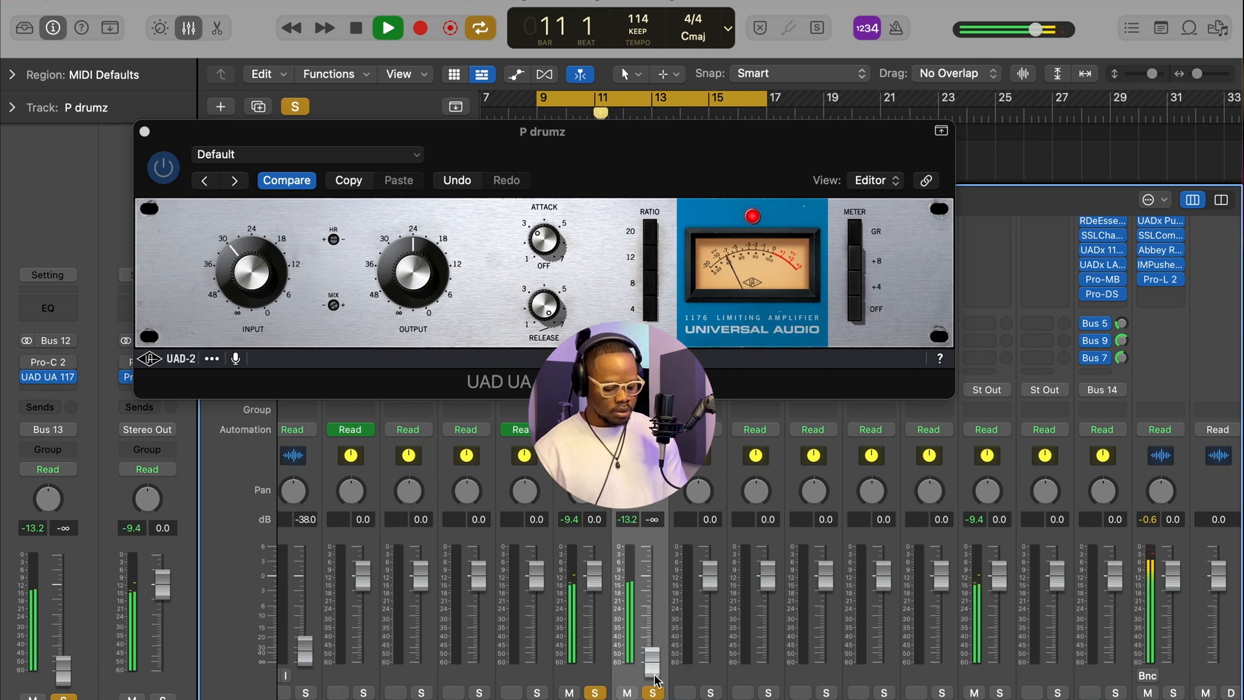
# Raise the P drumz aux fader from -∞ to about -33 dB.
pyautogui.moveTo(653, 673); pyautogui.dragTo(664, 568)
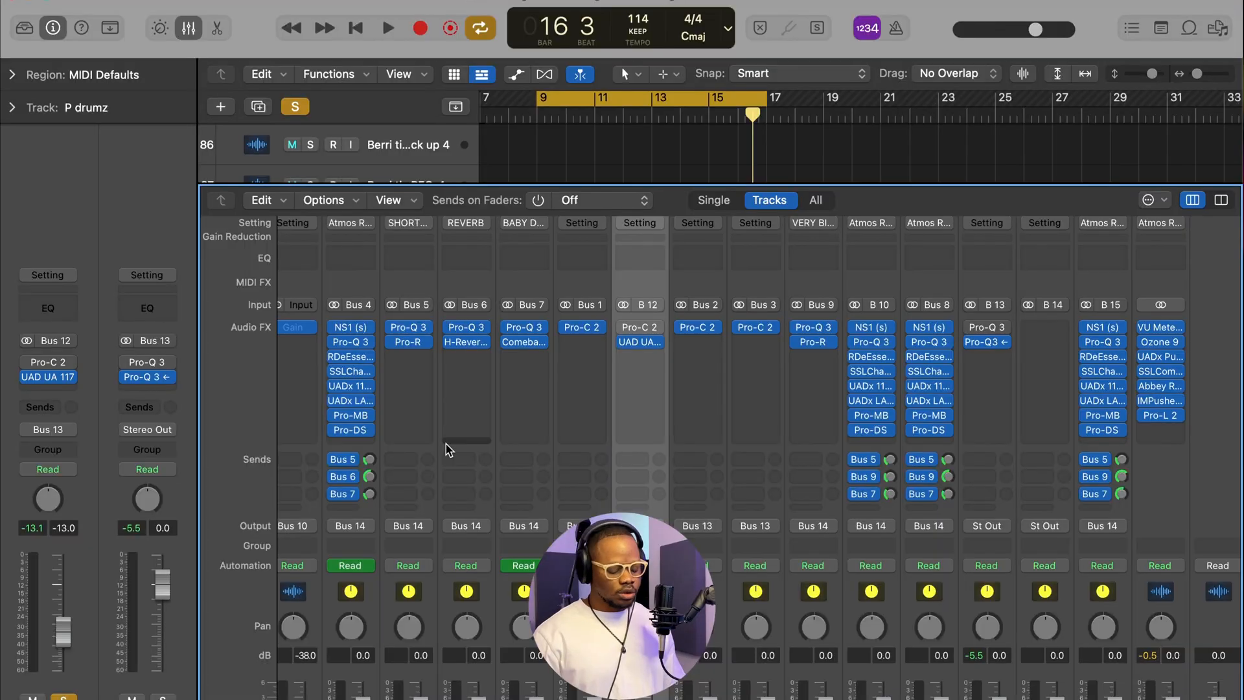
# Hide the mixer with X and return to the top of the track list.
pyautogui.hscroll(10, 446, 447)
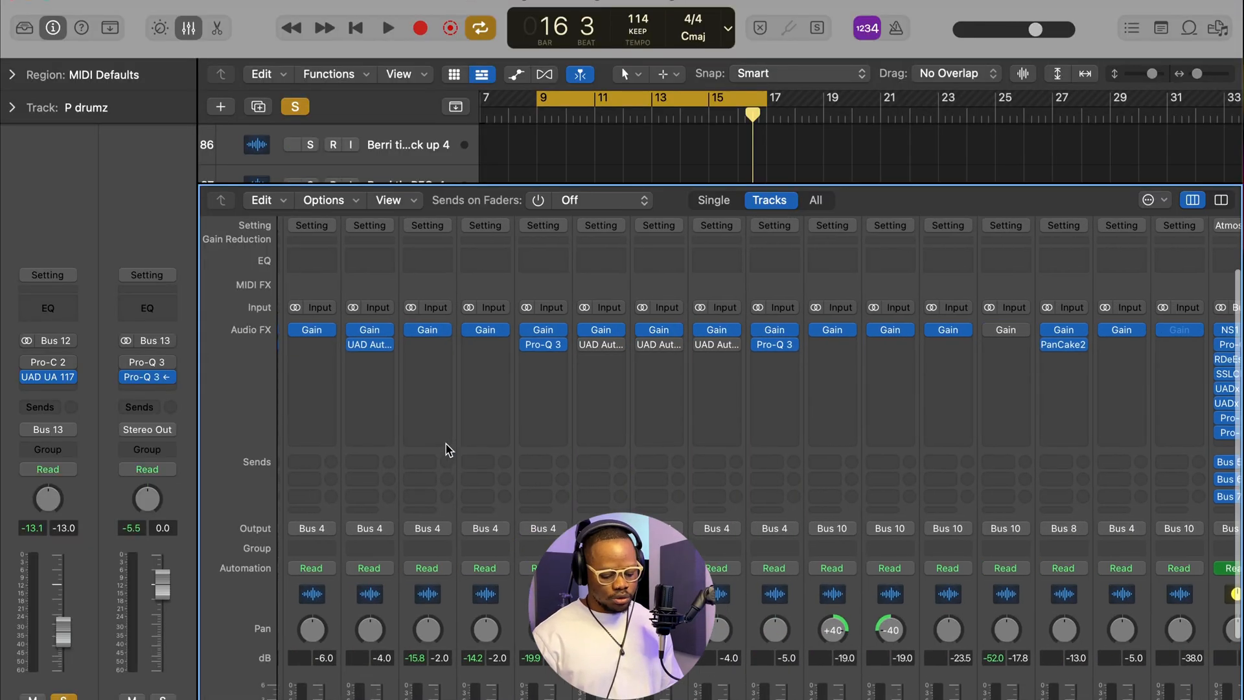
pyautogui.press('x')
pyautogui.scroll(20, 714, 564)
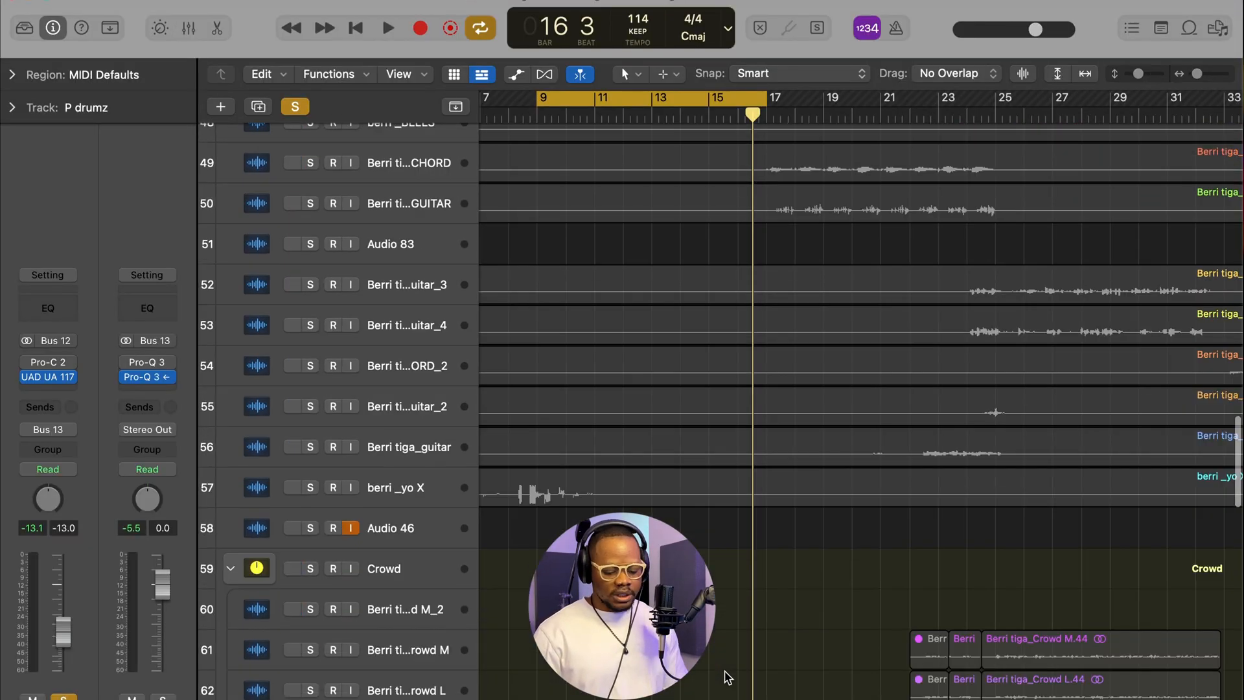
pyautogui.scroll(2, 724, 686)
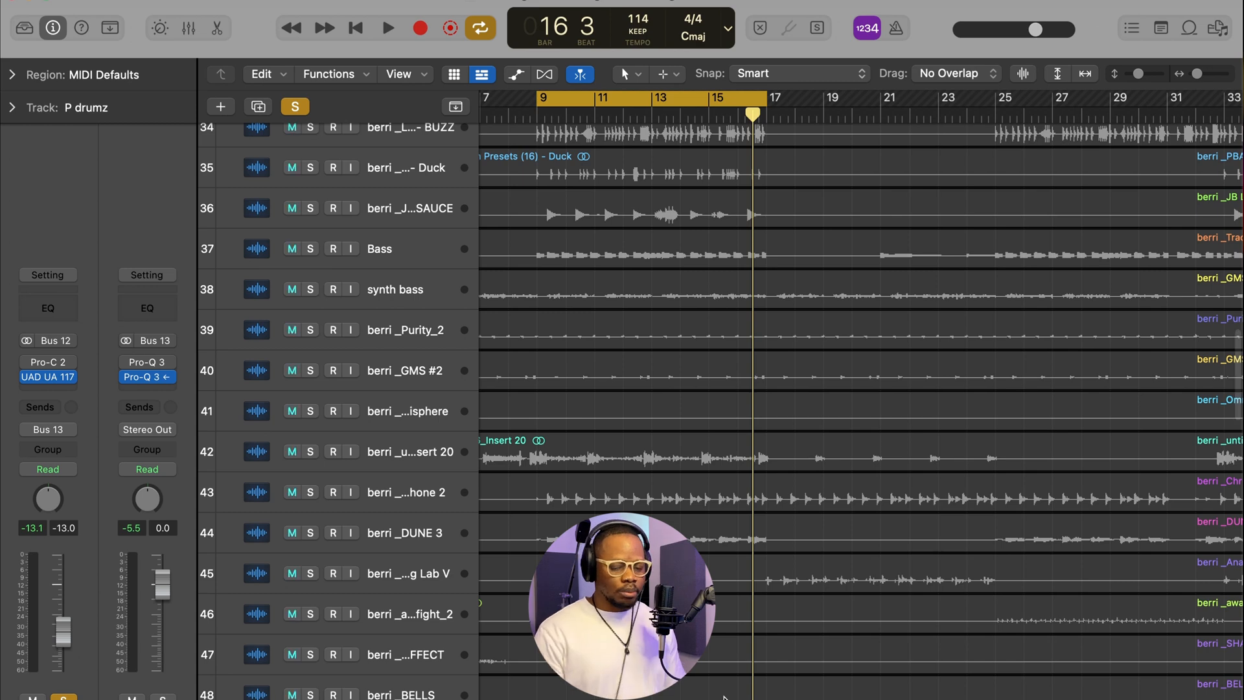
pyautogui.scroll(5, 736, 570)
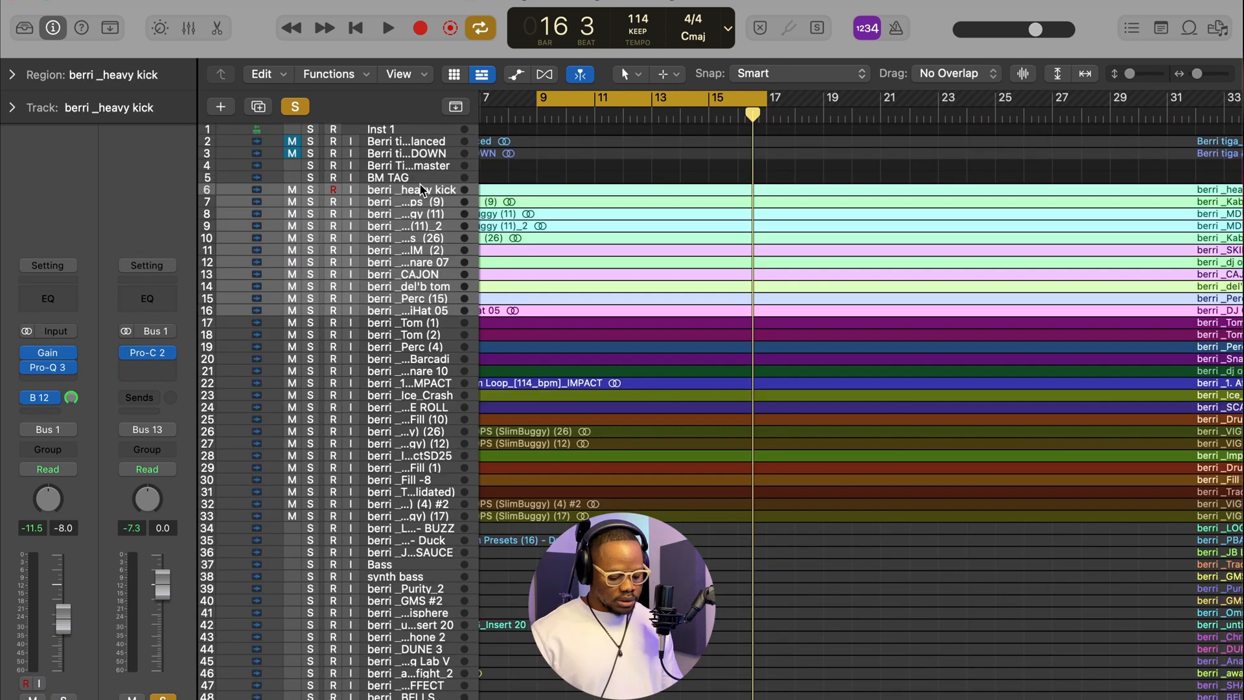
# Extend the selection across drum tracks 6 to 33, 28 regions in all.
pyautogui.hotkey('shift', 'Down')
pyautogui.hotkey('shift', 'Down')
pyautogui.hotkey('shift', 'Down')
pyautogui.hotkey('shift', 'Down')
pyautogui.hotkey('shift', 'Down')
pyautogui.hotkey('shift', 'Down')
pyautogui.hotkey('shift', 'Down')
pyautogui.hotkey('shift', 'Down')
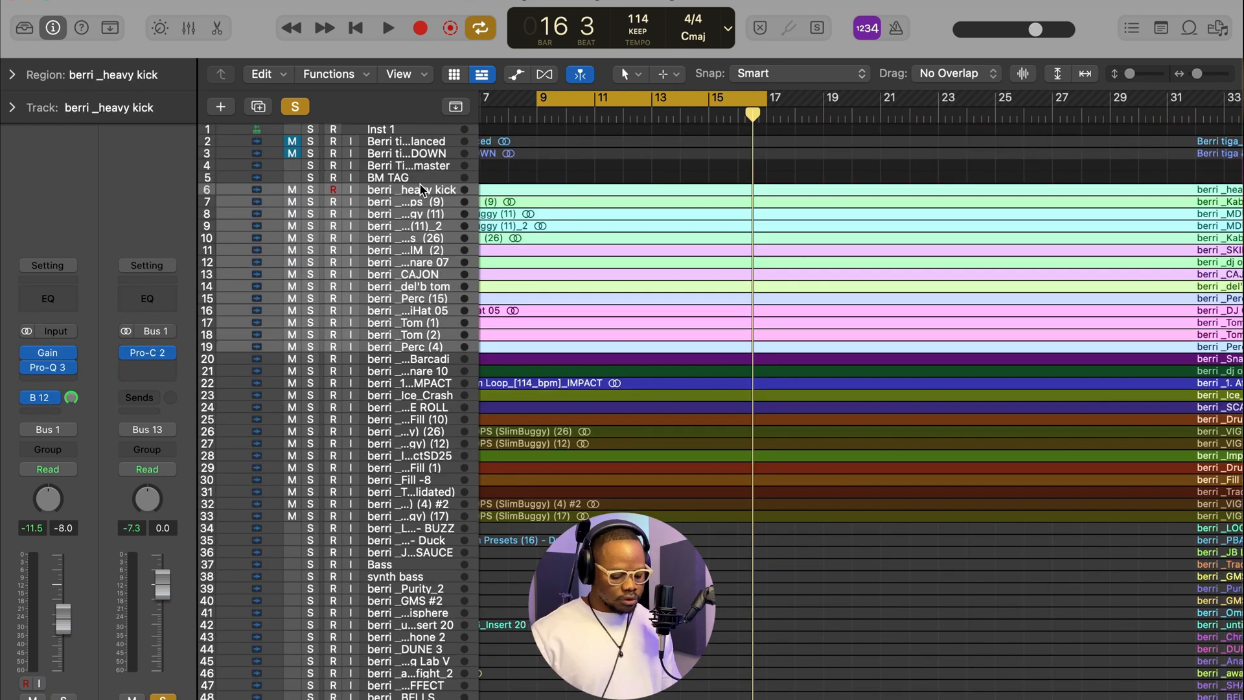
pyautogui.hotkey('shift', 'Down')
pyautogui.hotkey('shift', 'Down')
pyautogui.hotkey('shift', 'Down')
pyautogui.hotkey('shift', 'Down')
pyautogui.hotkey('shift', 'Down')
pyautogui.hotkey('shift', 'Down')
pyautogui.hotkey('shift', 'Down')
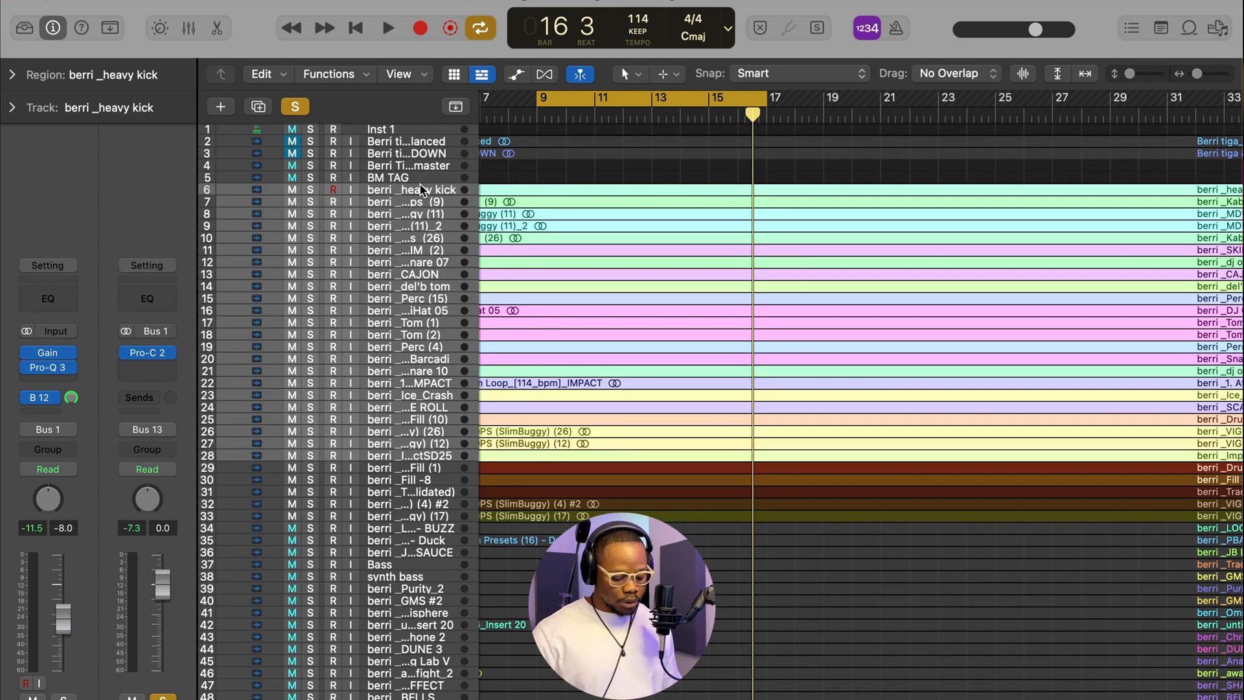
pyautogui.hotkey('shift', 'Down')
pyautogui.hotkey('shift', 'Down')
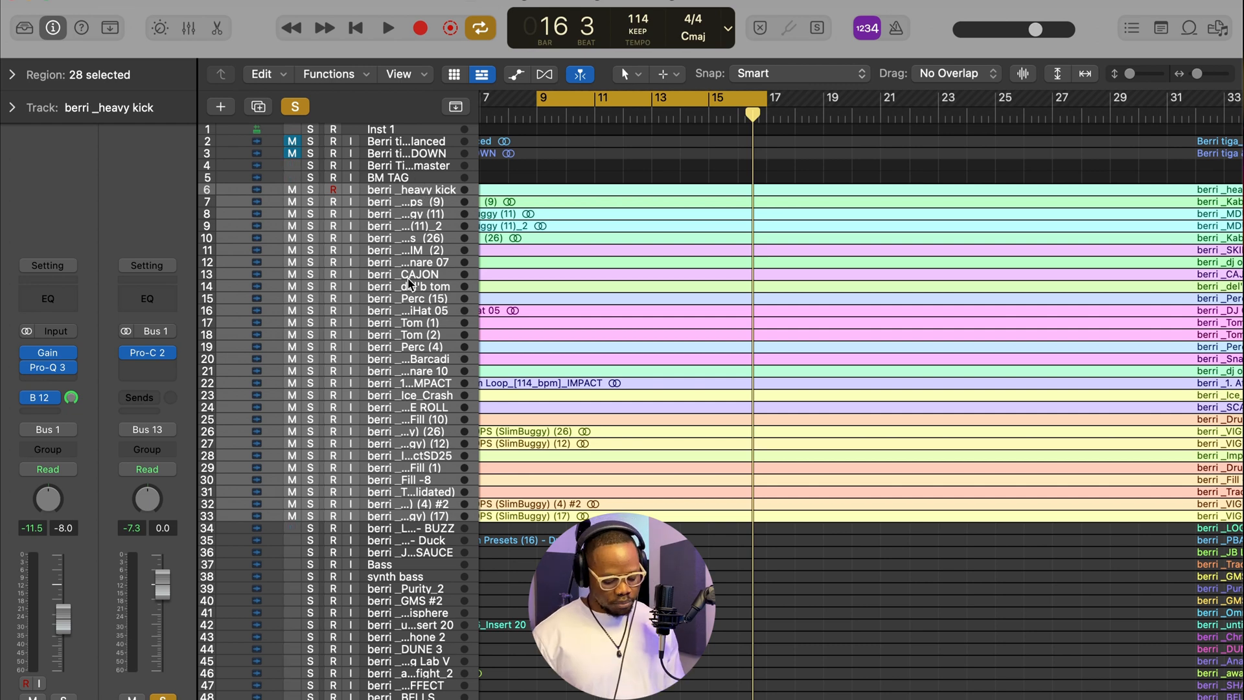
# Route Send 1 of all selected drum channels to Bus 12 (P drumz) and turn the send up.
pyautogui.press('x')
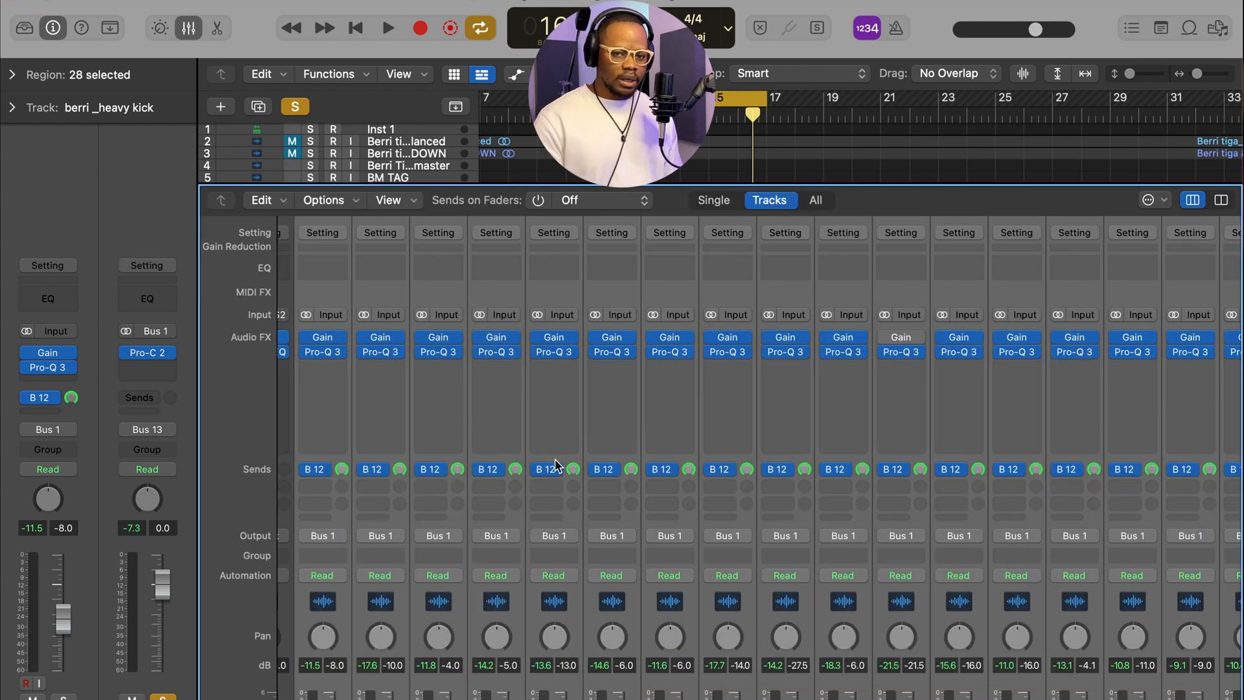
pyautogui.click(490, 486)
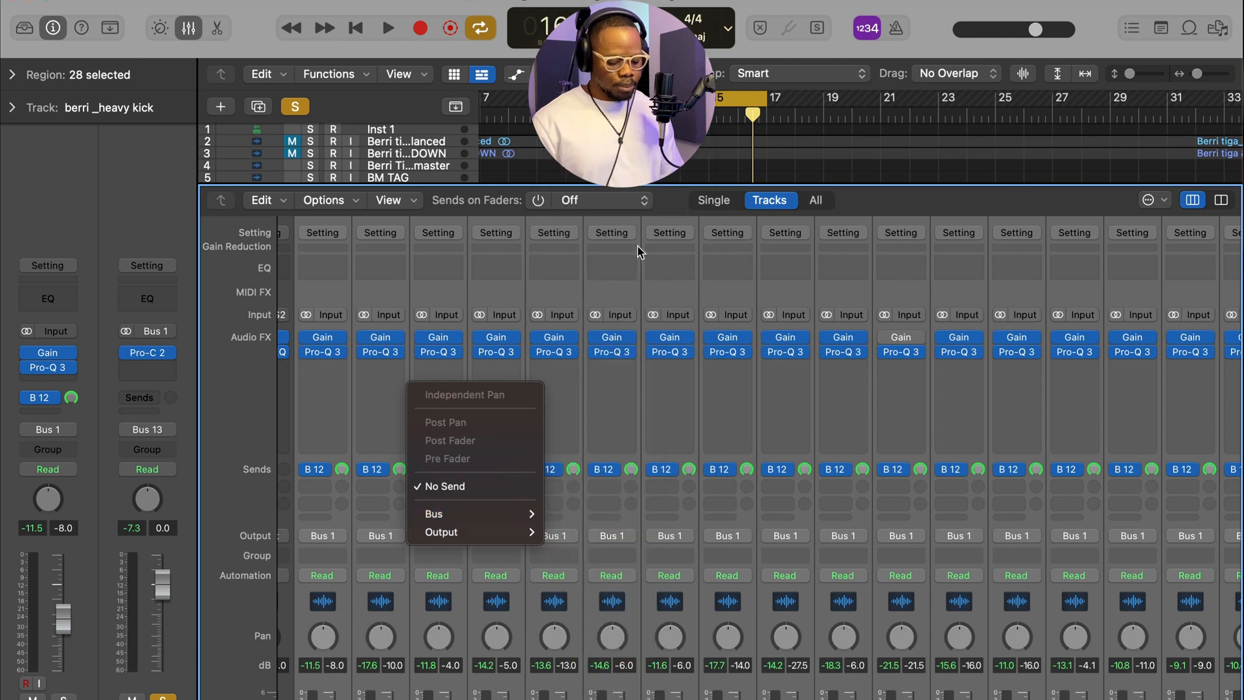
pyautogui.moveTo(467, 513)
pyautogui.click(597, 311)
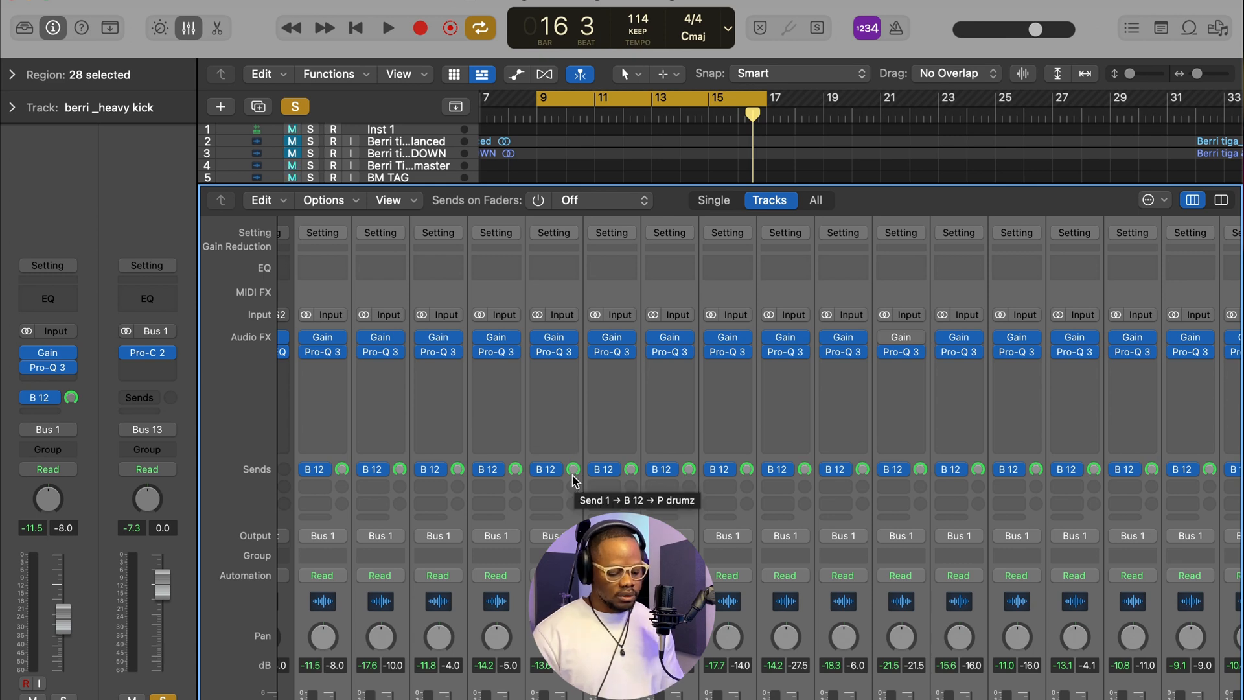
pyautogui.moveTo(573, 468); pyautogui.dragTo(636, 411)
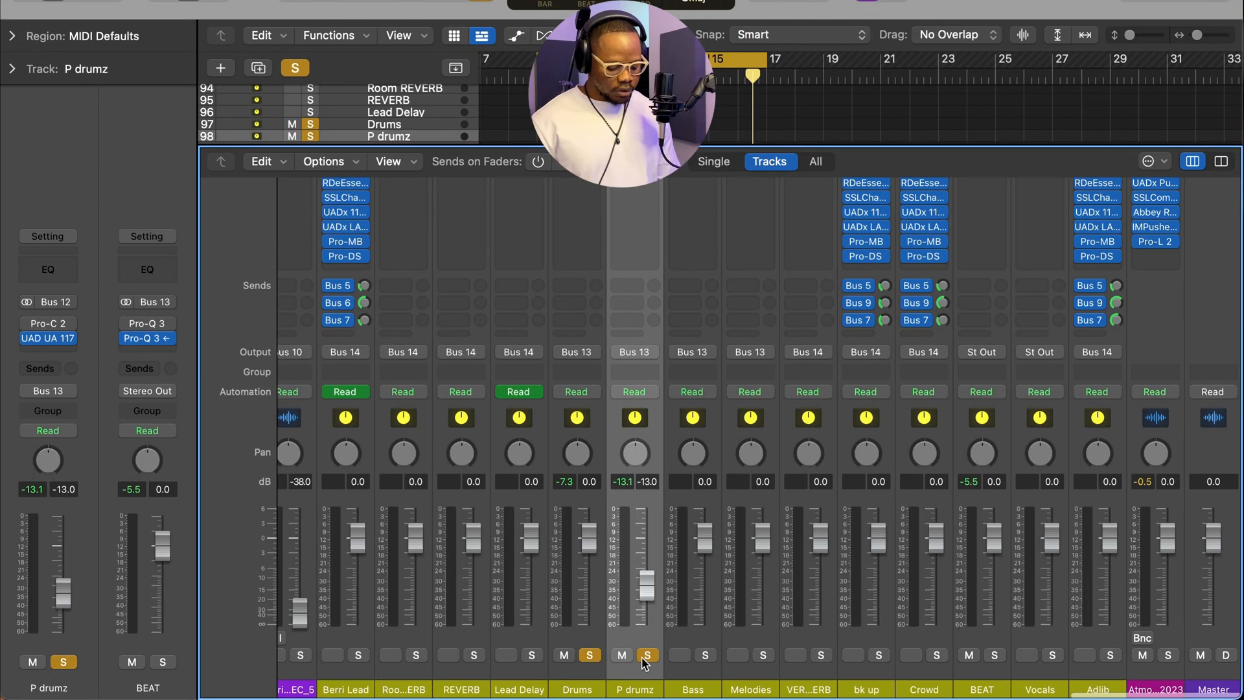
# Select the Drums channel, start playback, and open the UAD 1176 on P drumz.
pyautogui.click(596, 424)
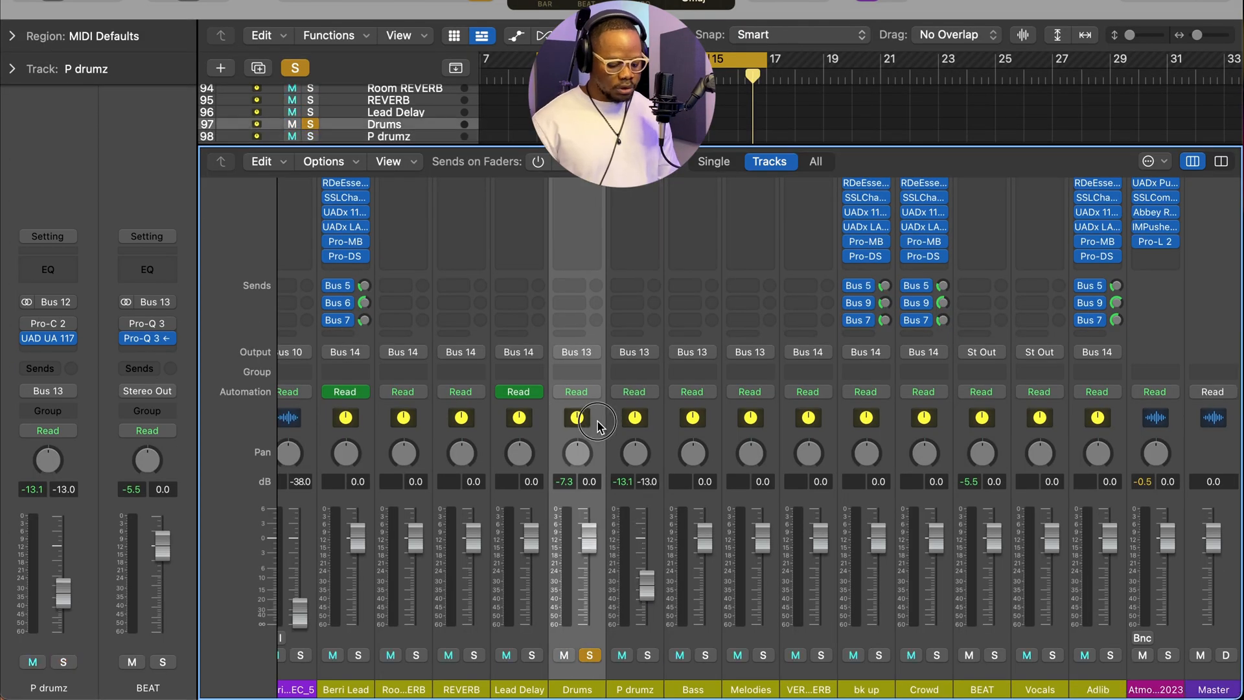
pyautogui.press('space')
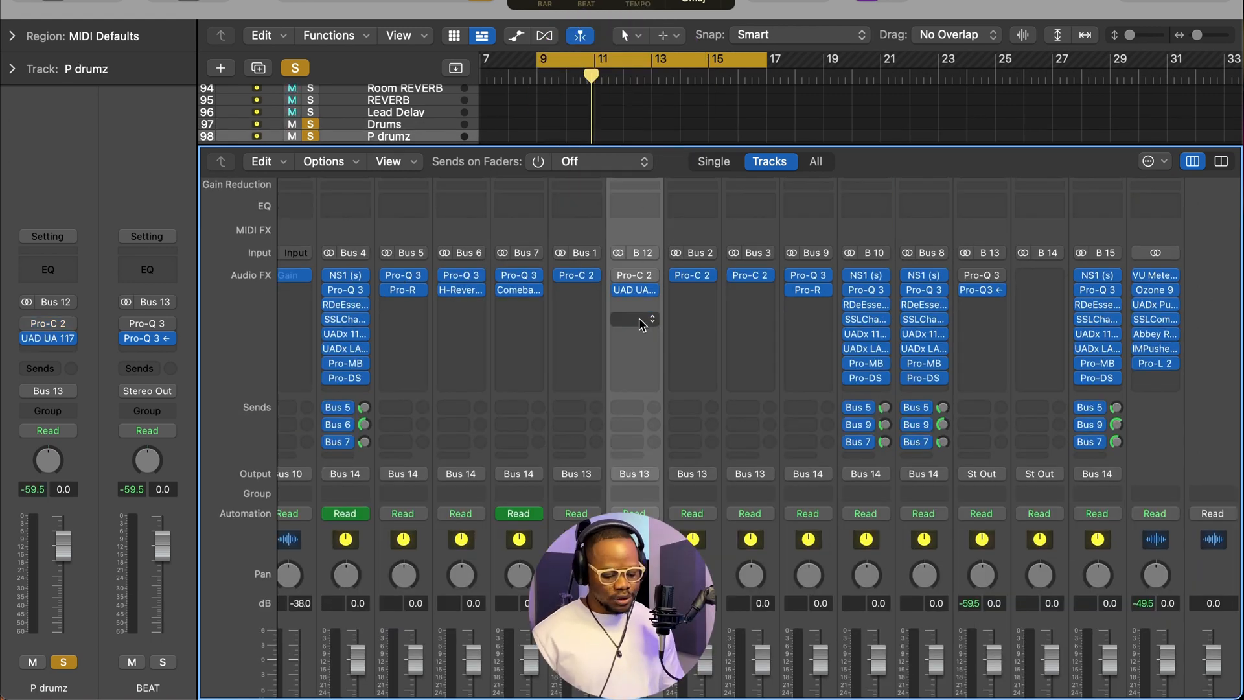
pyautogui.click(634, 290)
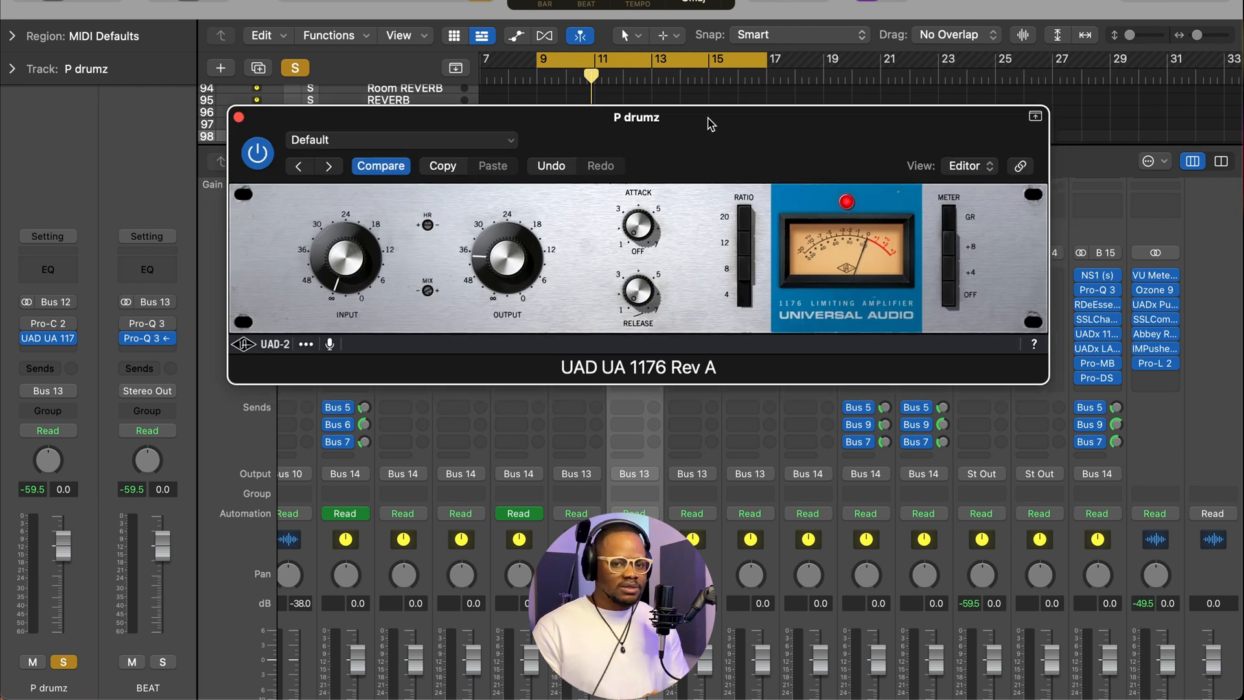
pyautogui.moveTo(710, 123); pyautogui.dragTo(696, 481)
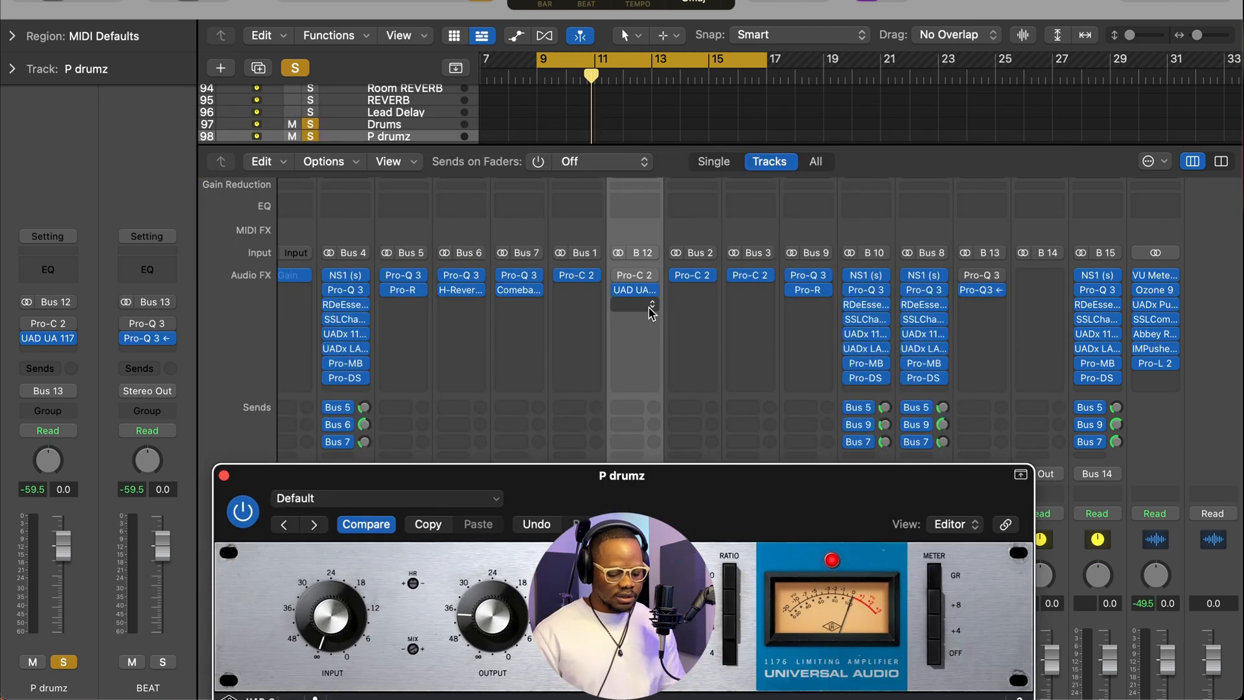
# Briefly check the P drumz Pro-C 2, close it, and bring the 1176 window back on top.
pyautogui.click(638, 279)
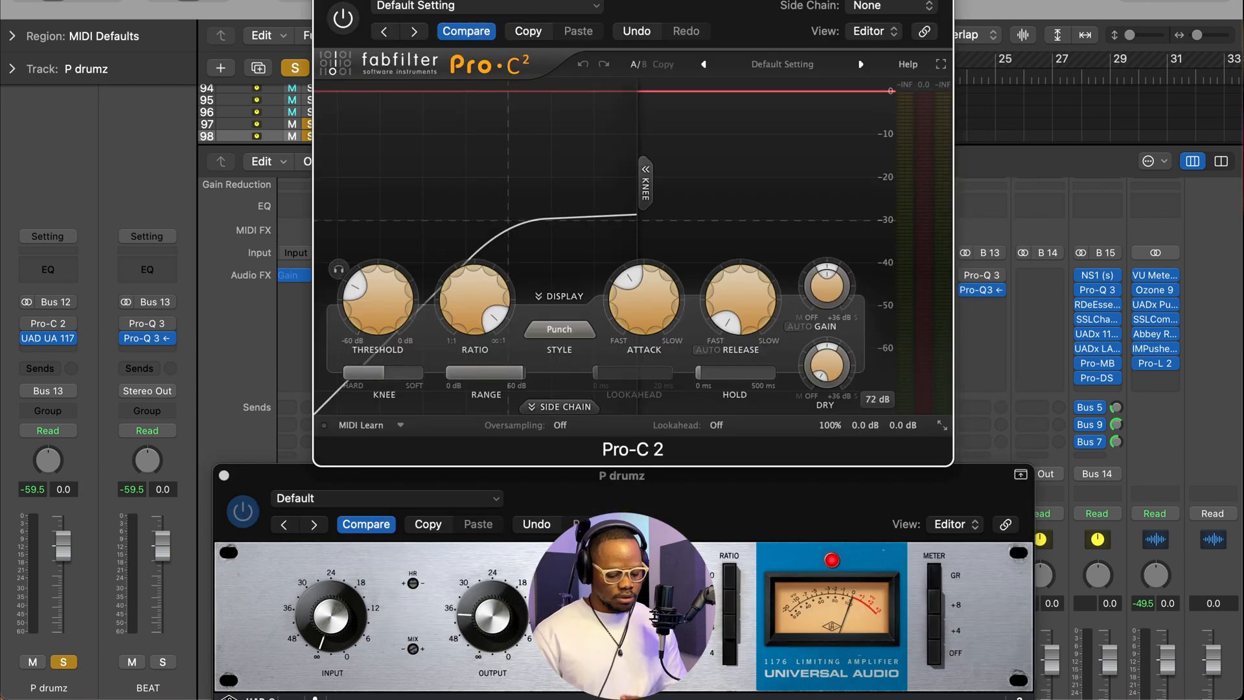
pyautogui.moveTo(670, 172); pyautogui.dragTo(609, 36)
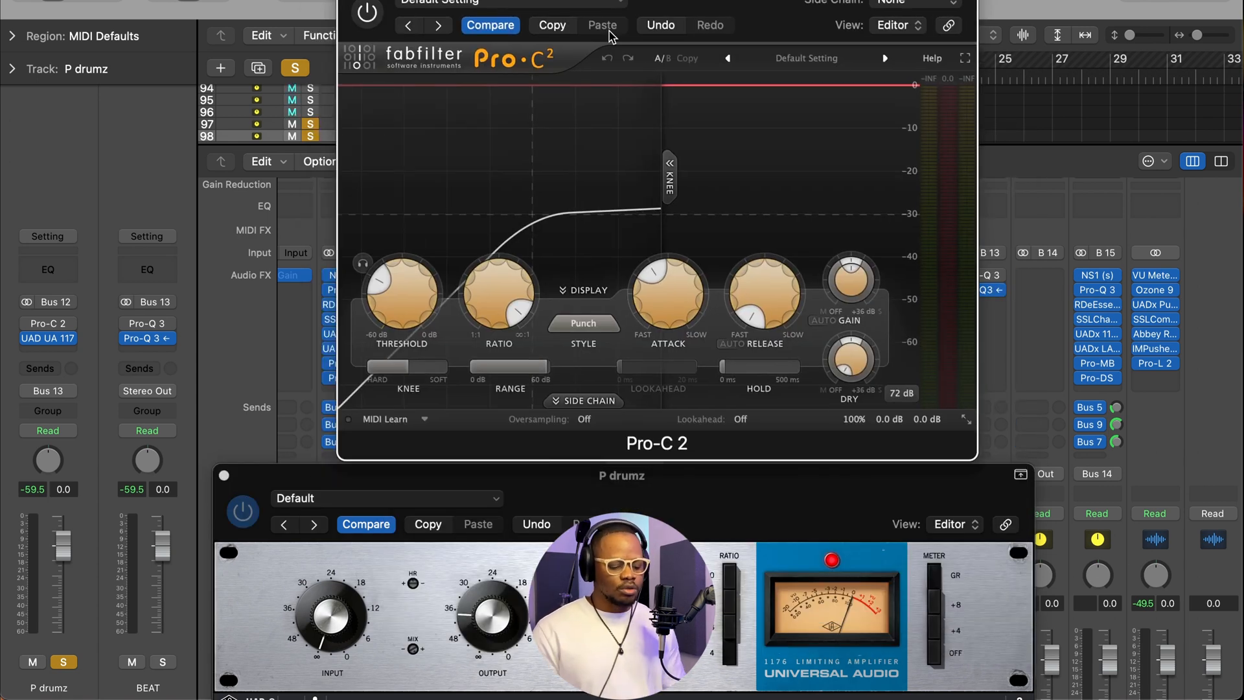
pyautogui.press('super+w')
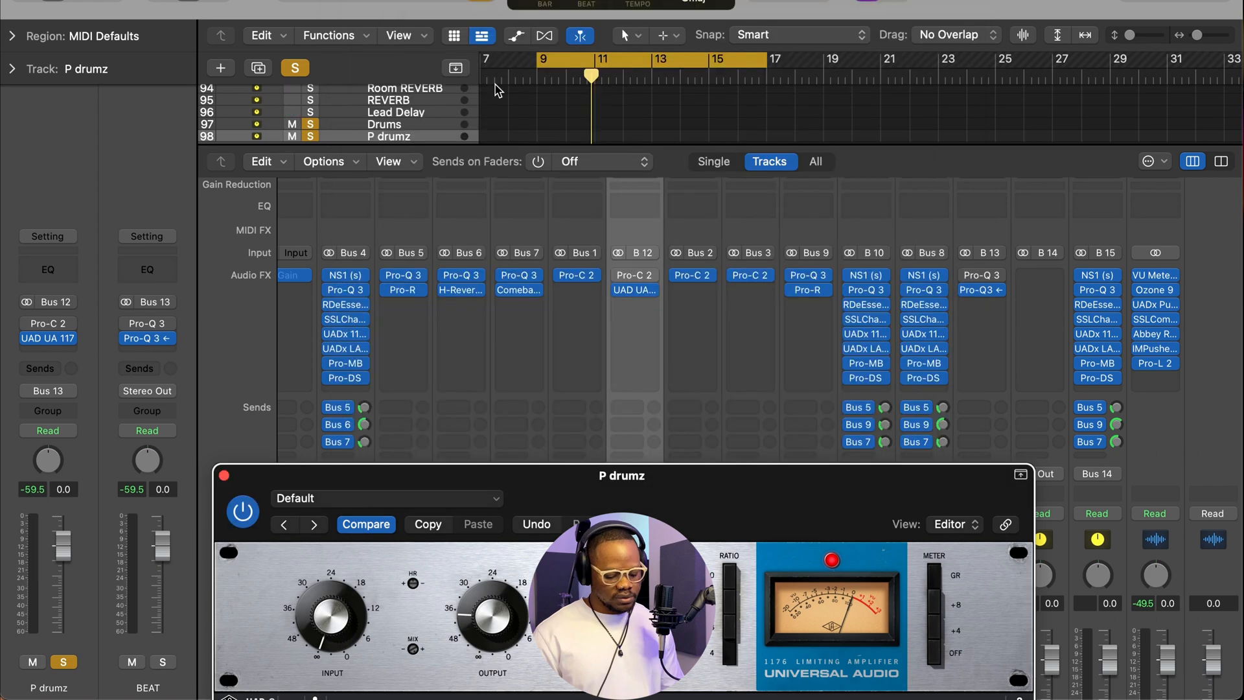
pyautogui.moveTo(667, 506); pyautogui.dragTo(662, 36)
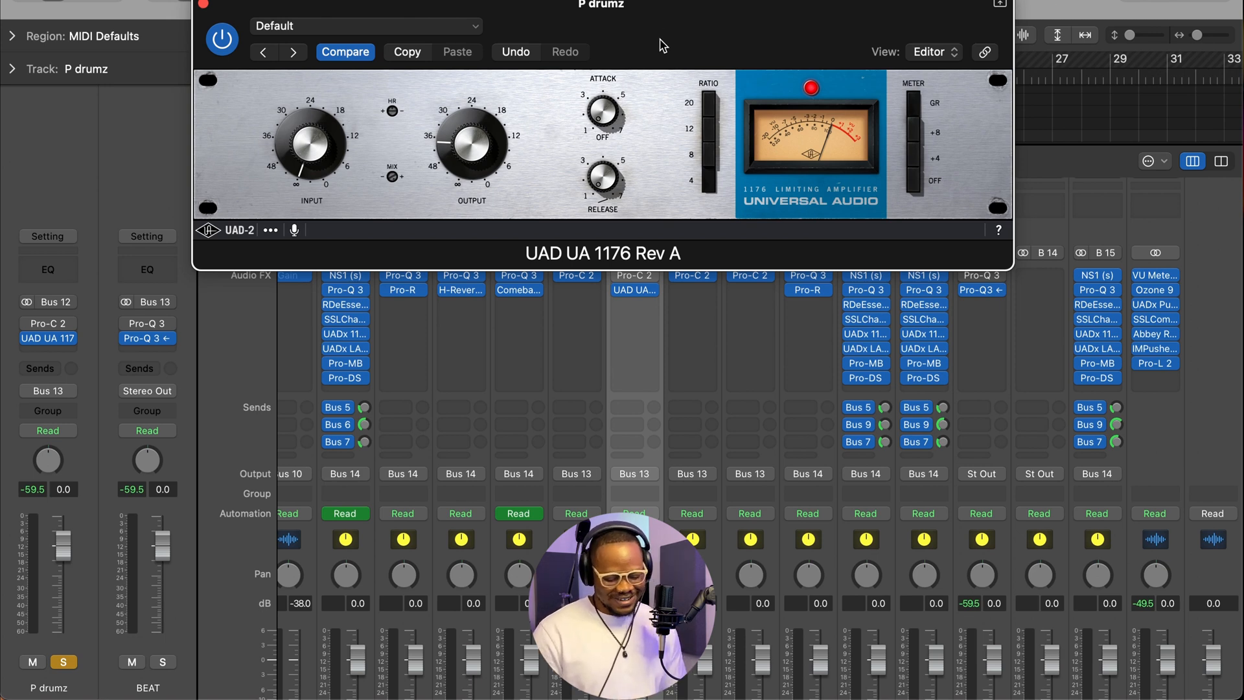
# Set the 1176 ratio to 4 with all buttons engaged, attack near mid, release 7.
pyautogui.moveTo(662, 46); pyautogui.dragTo(693, 128)
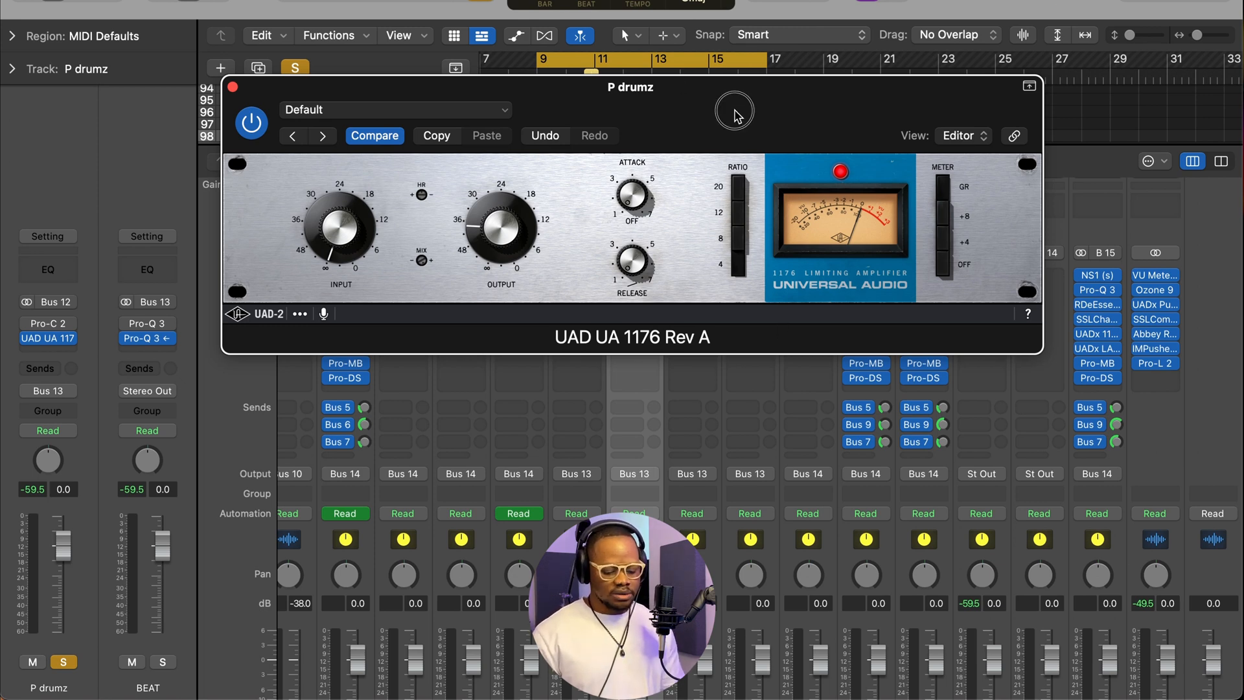
pyautogui.moveTo(736, 105); pyautogui.dragTo(672, 104)
pyautogui.click(673, 272)
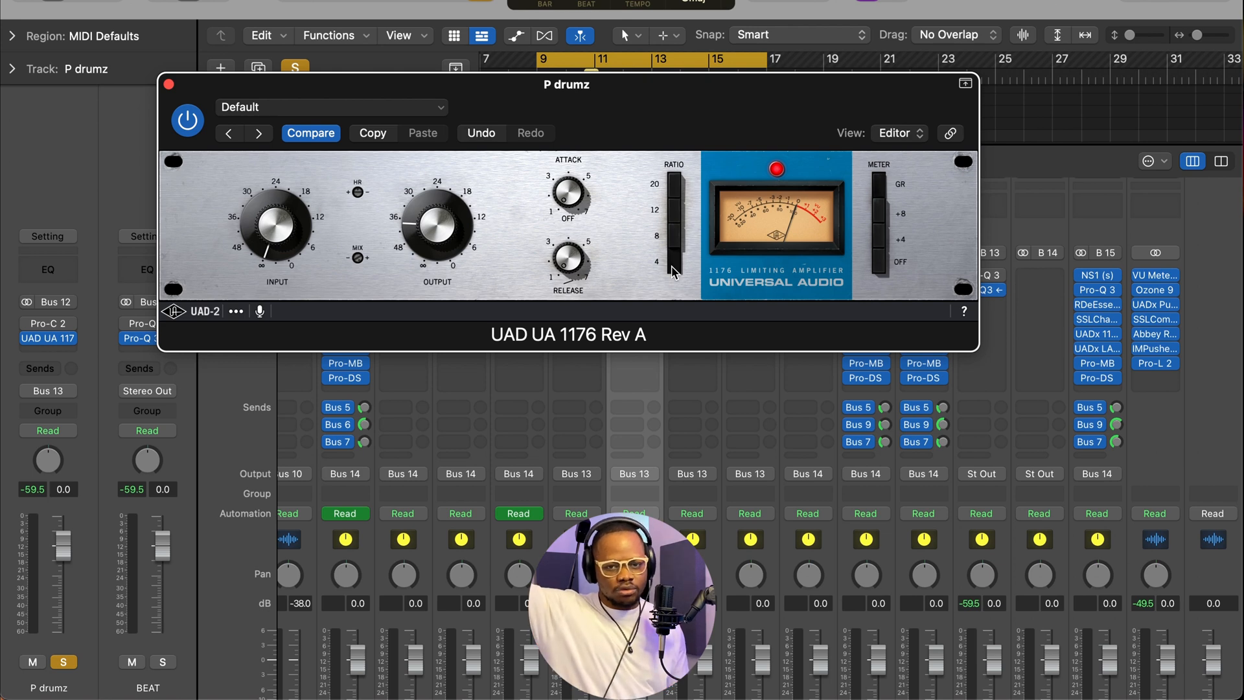
pyautogui.keyDown('shift'); pyautogui.click(672, 182); pyautogui.keyUp('shift')
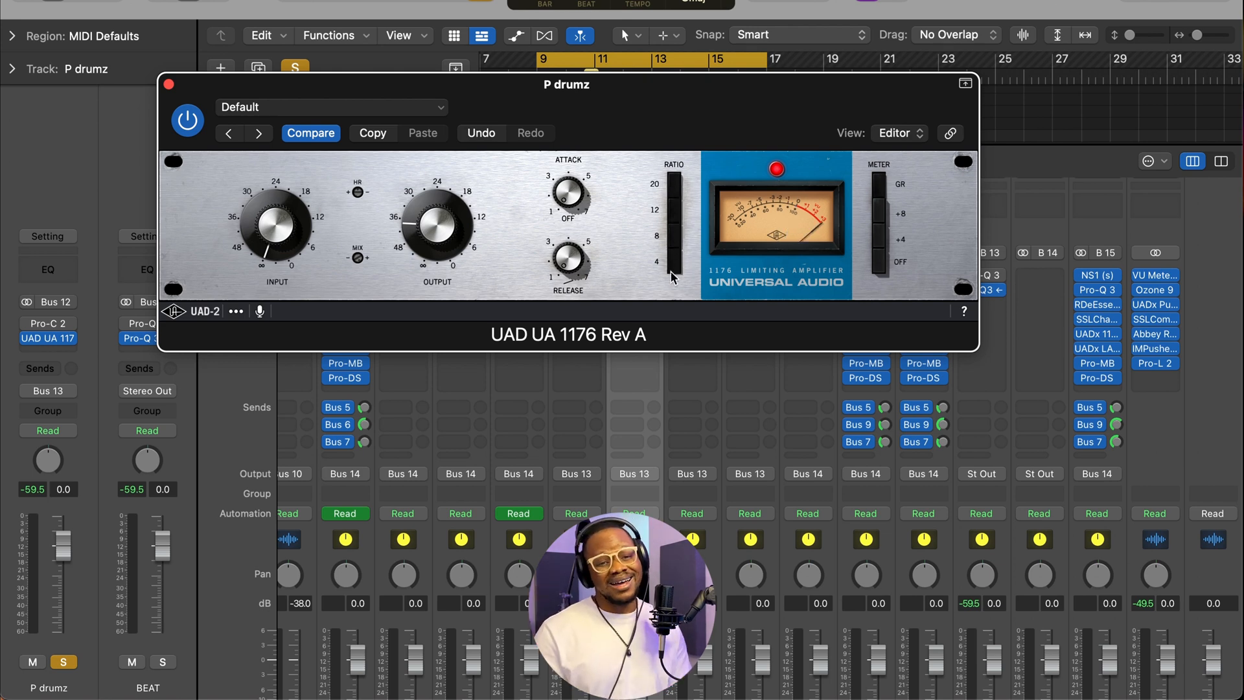
pyautogui.moveTo(641, 105); pyautogui.dragTo(677, 136)
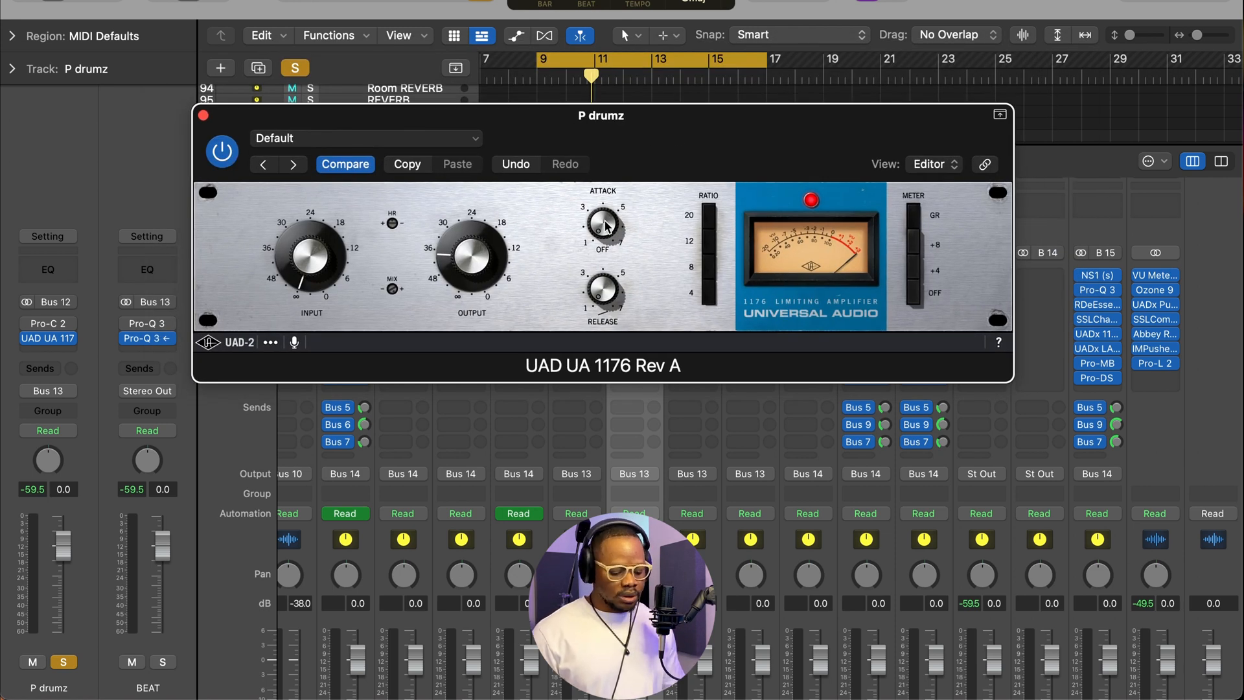
pyautogui.moveTo(600, 225)
pyautogui.mouseDown()
pyautogui.moveTo(607, 142)
pyautogui.moveTo(602, 237)
pyautogui.mouseUp()
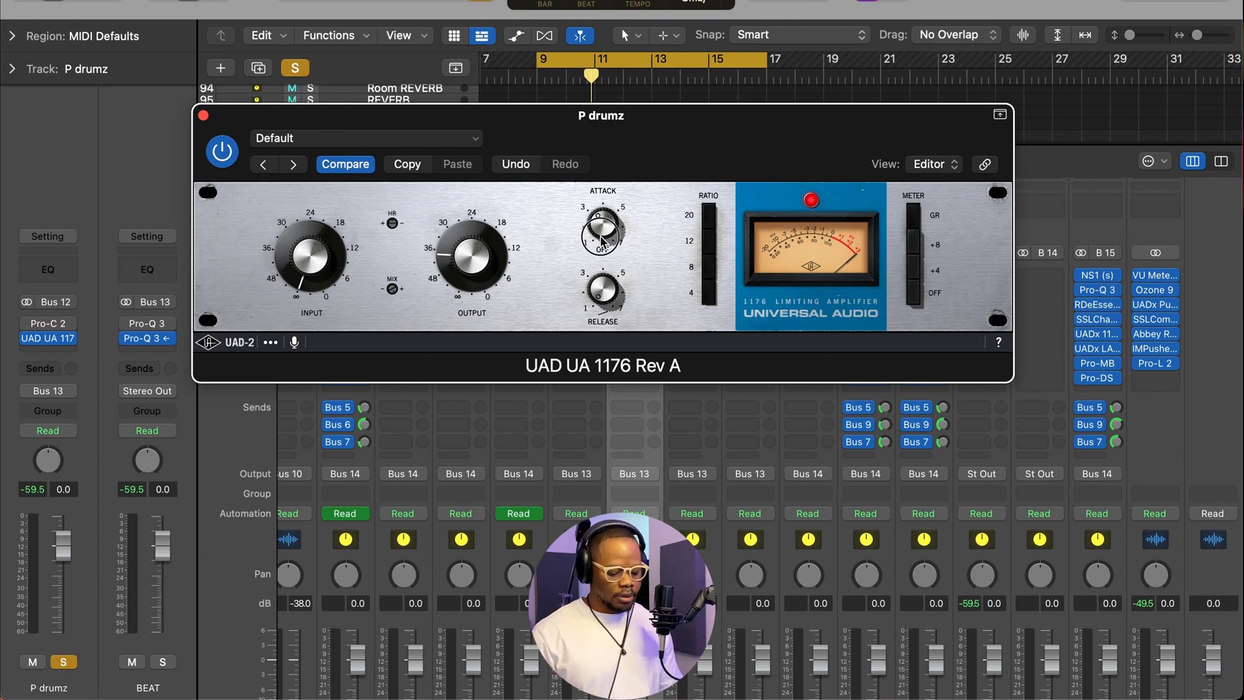
pyautogui.moveTo(603, 288); pyautogui.dragTo(656, 57)
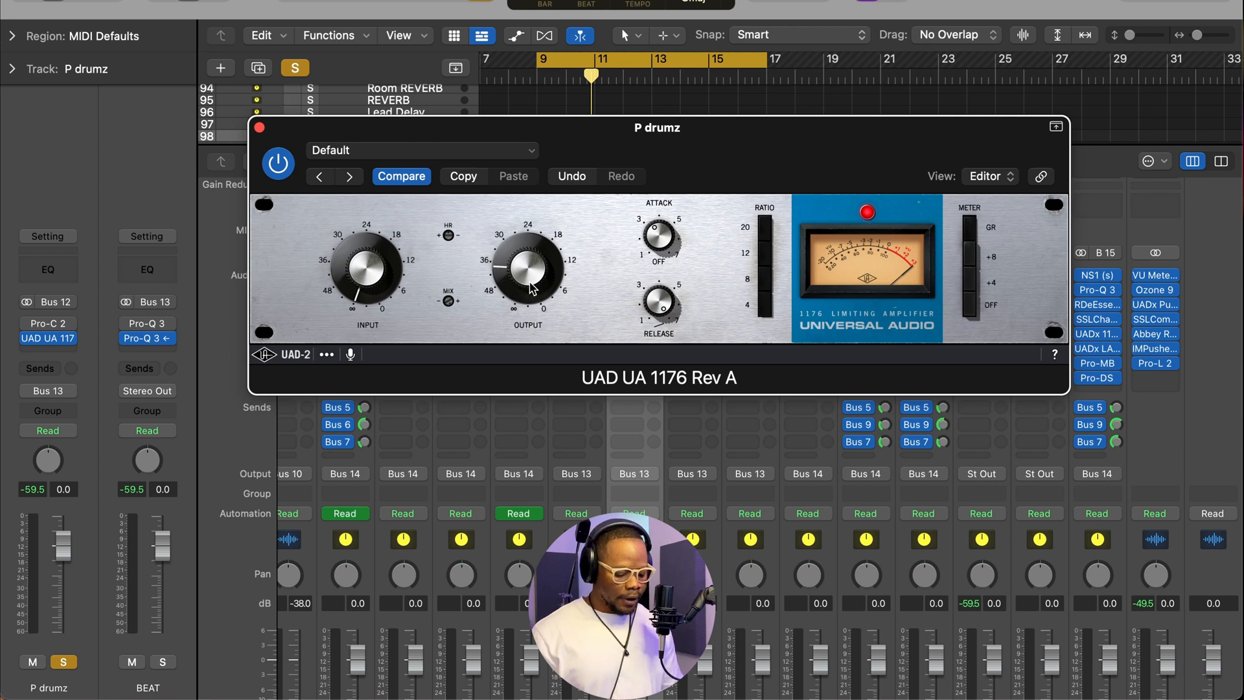
# Drive the 1176 input to about 24, raise output slightly, then back input off to about 30.
pyautogui.scroll(-4, 621, 476)
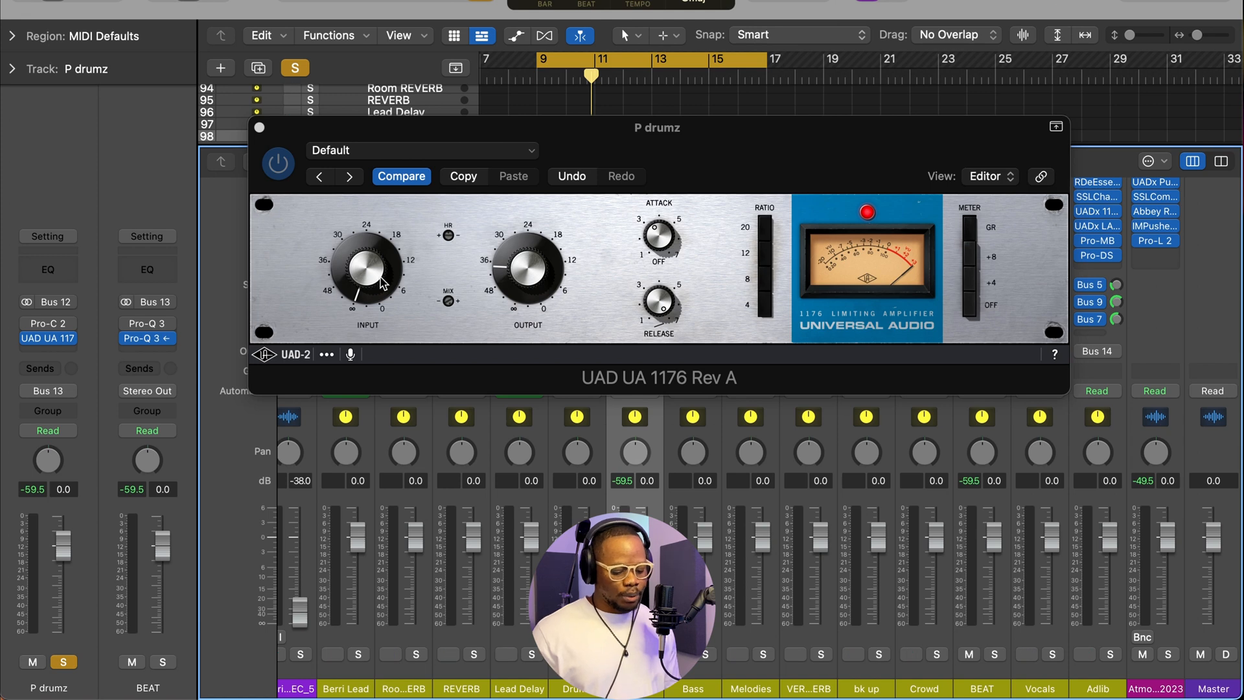
pyautogui.moveTo(382, 283); pyautogui.dragTo(368, 232)
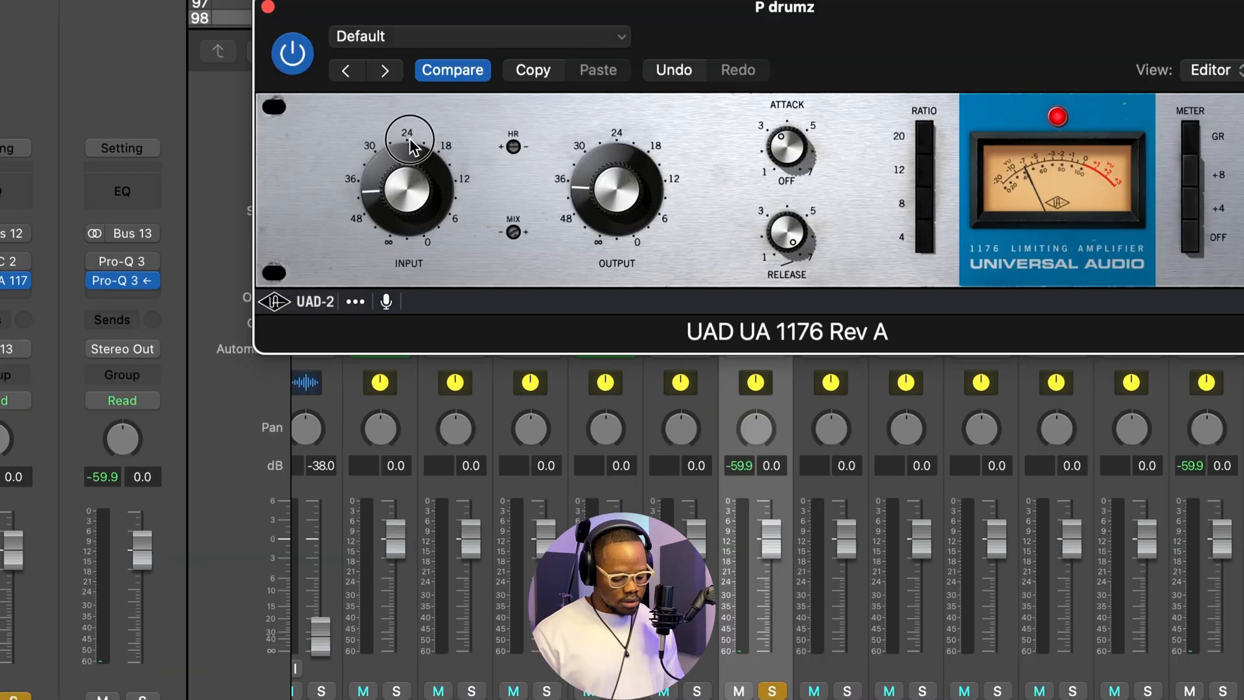
pyautogui.moveTo(409, 142); pyautogui.dragTo(397, 122)
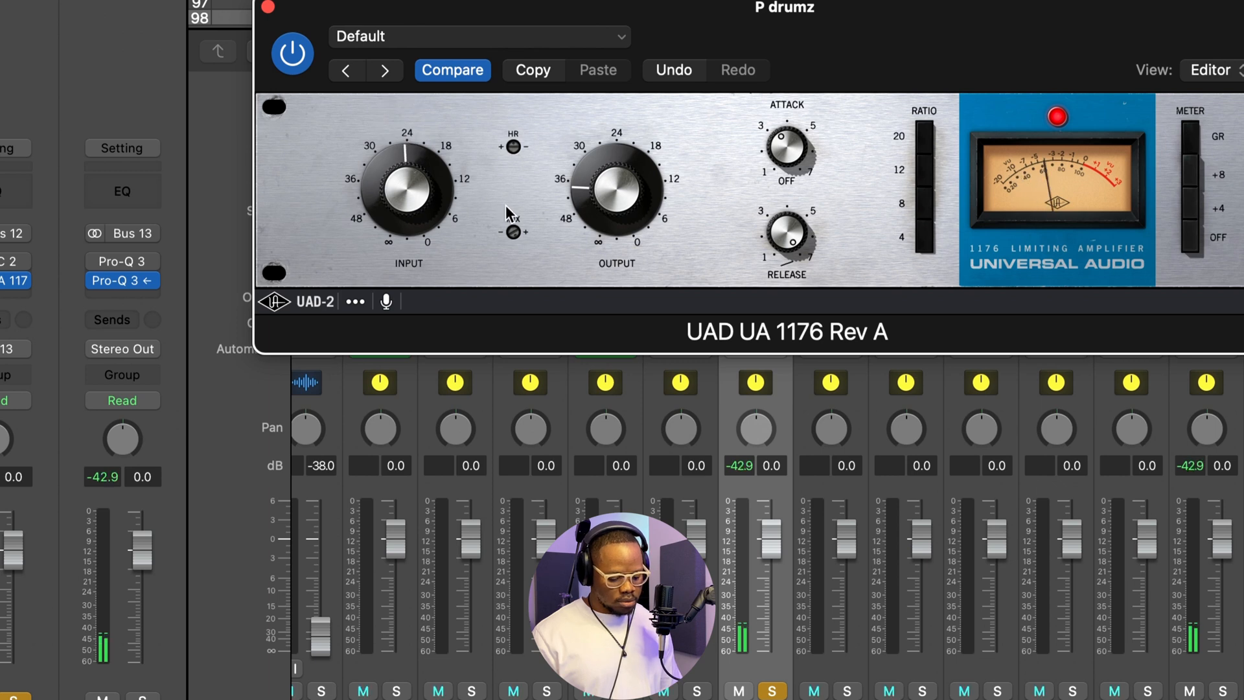
pyautogui.moveTo(579, 184); pyautogui.dragTo(612, 156)
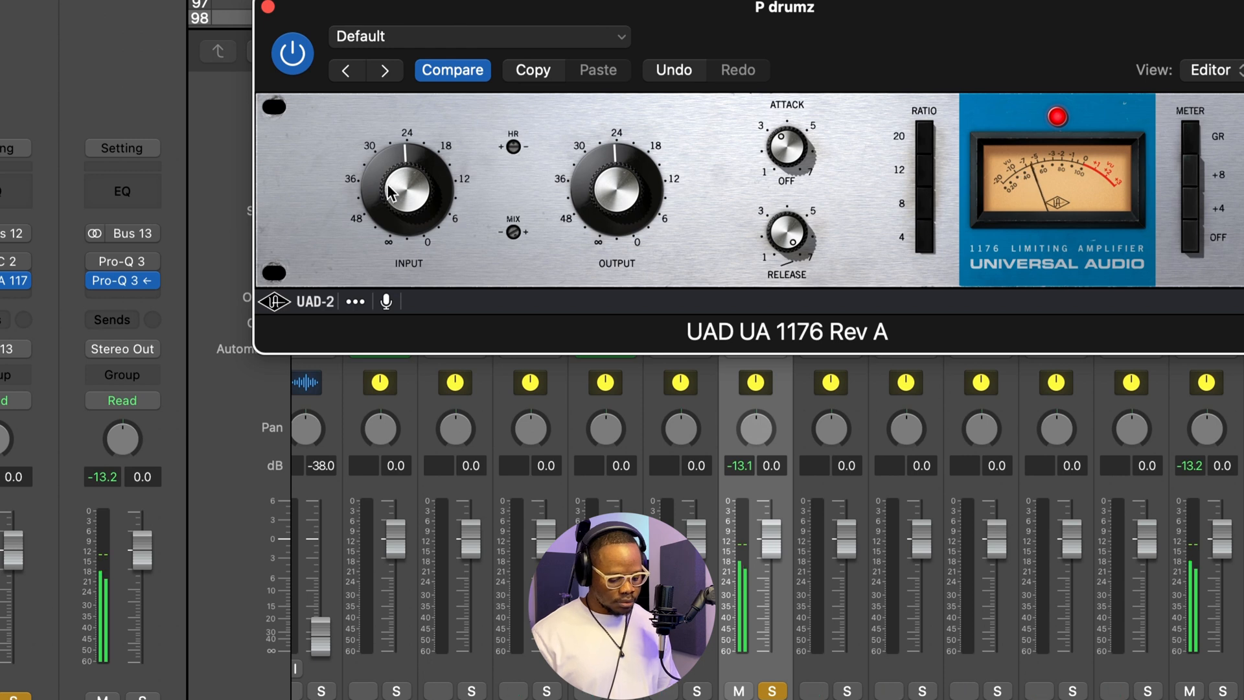
pyautogui.moveTo(388, 191); pyautogui.dragTo(391, 220)
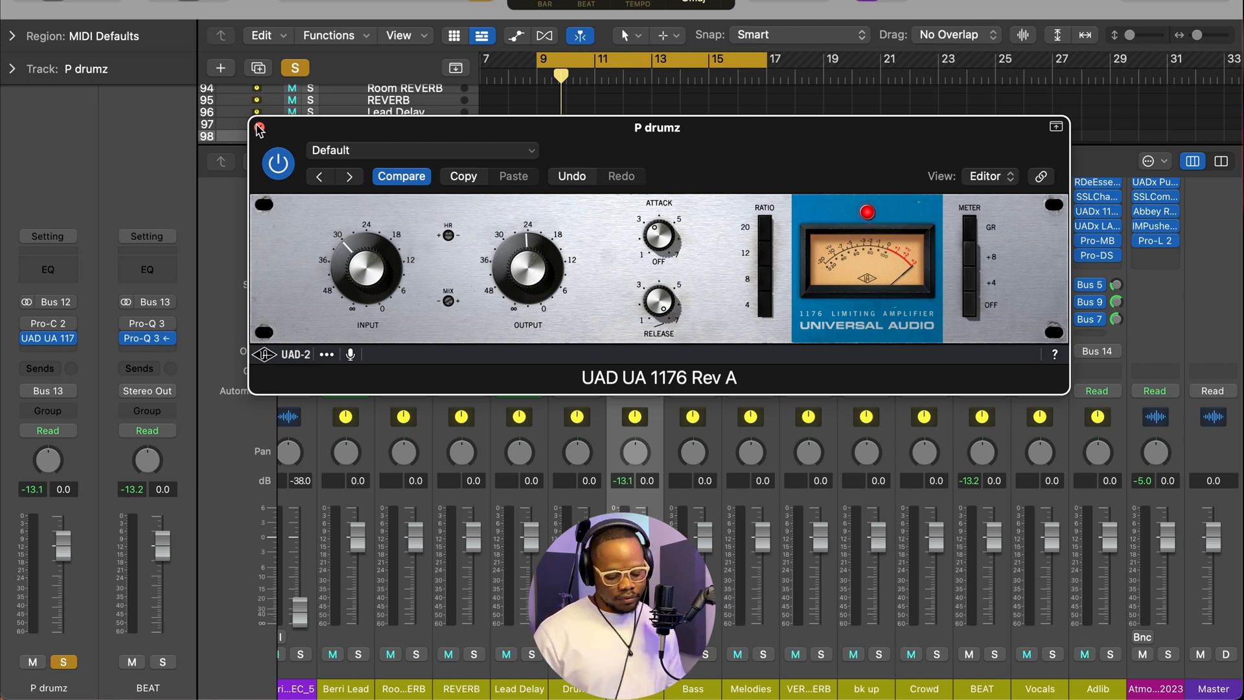
# Close the 1176, pull the P drumz fader to -∞, then select Drums and start playback.
pyautogui.click(259, 127)
pyautogui.moveTo(647, 537); pyautogui.dragTo(647, 563)
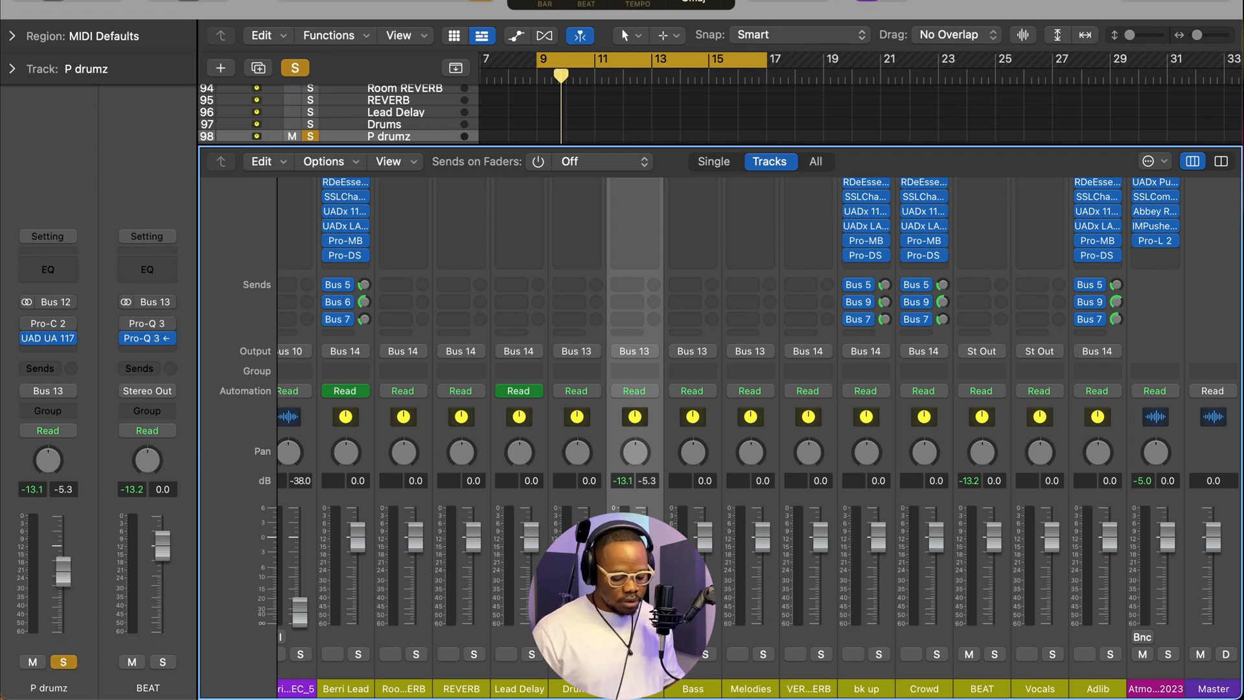
pyautogui.moveTo(646, 563); pyautogui.dragTo(646, 623)
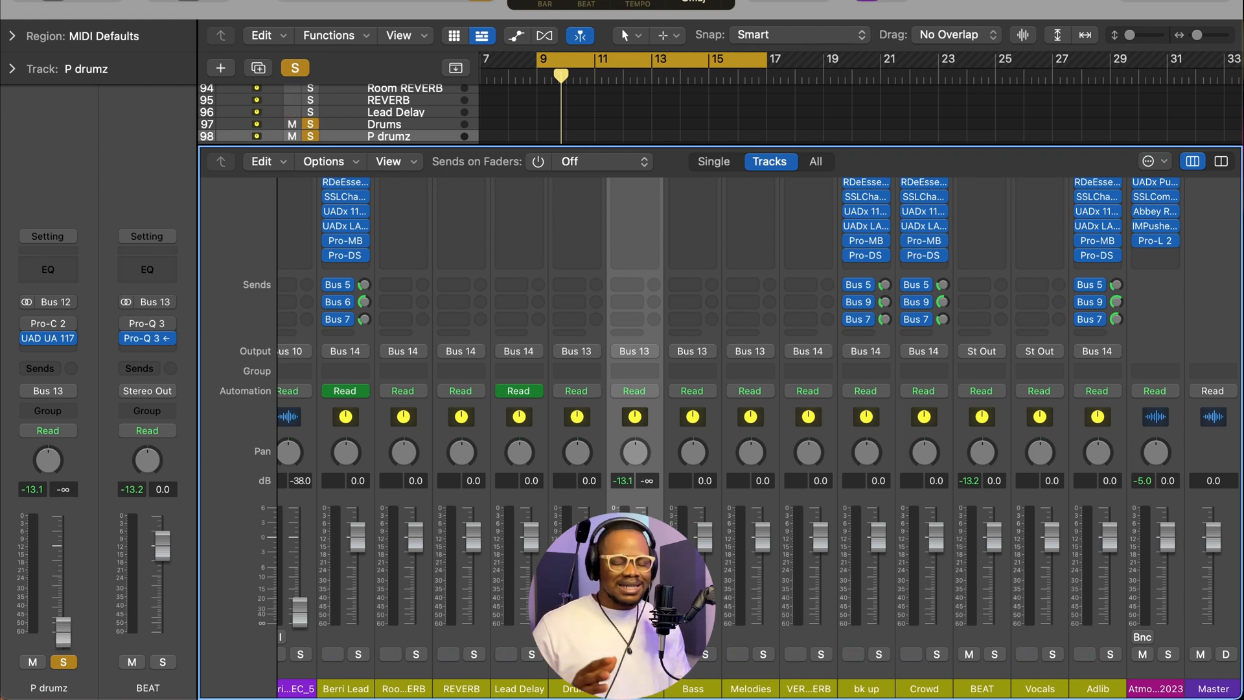
pyautogui.press('Left')
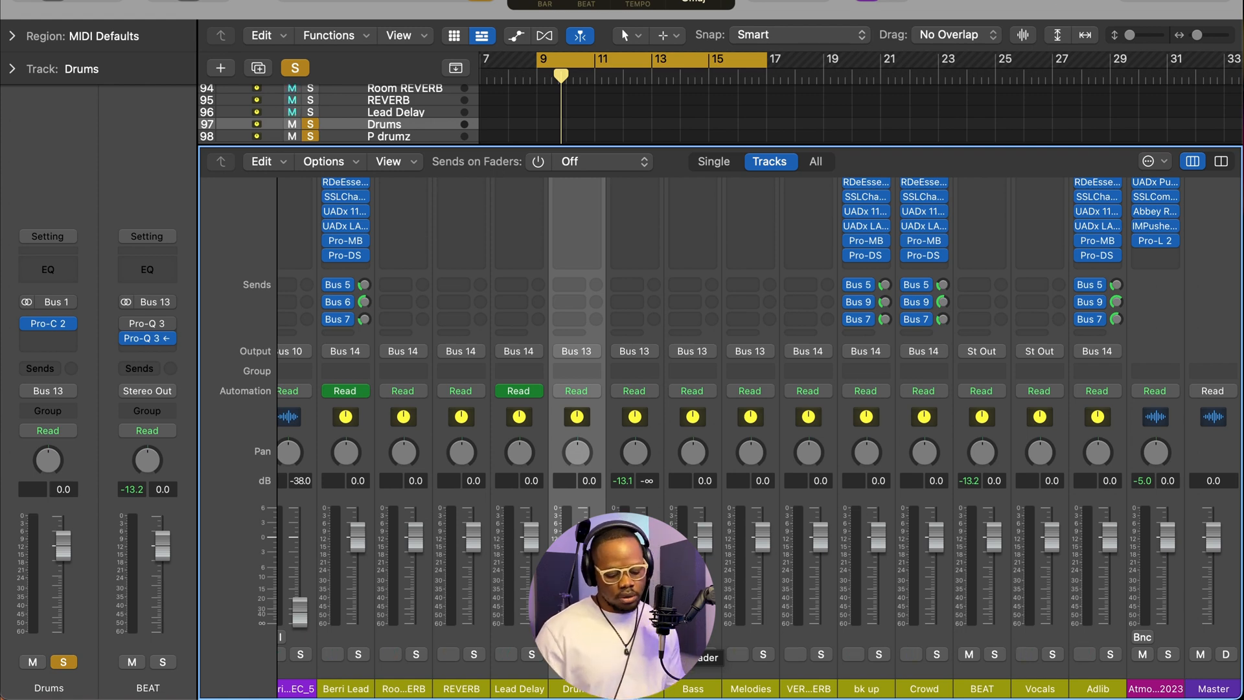
pyautogui.press('space')
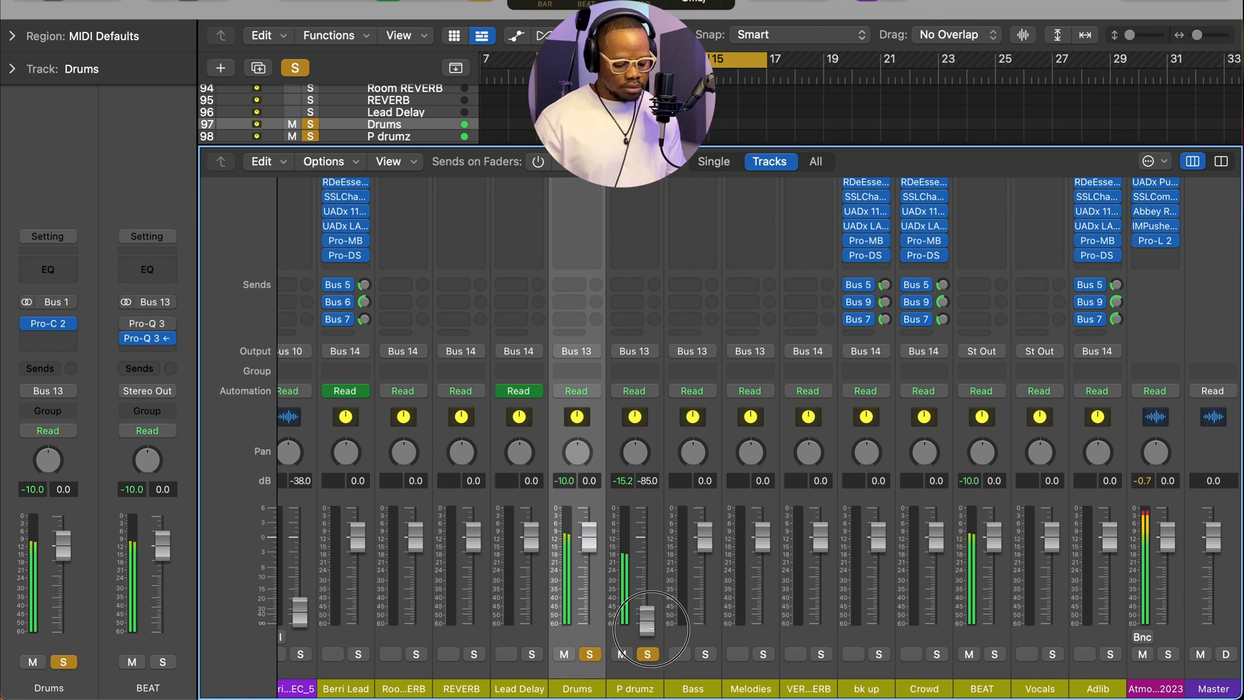
# Raise P drumz to about -13 dB, toggling its solo off and on to compare.
pyautogui.moveTo(651, 631); pyautogui.dragTo(652, 601)
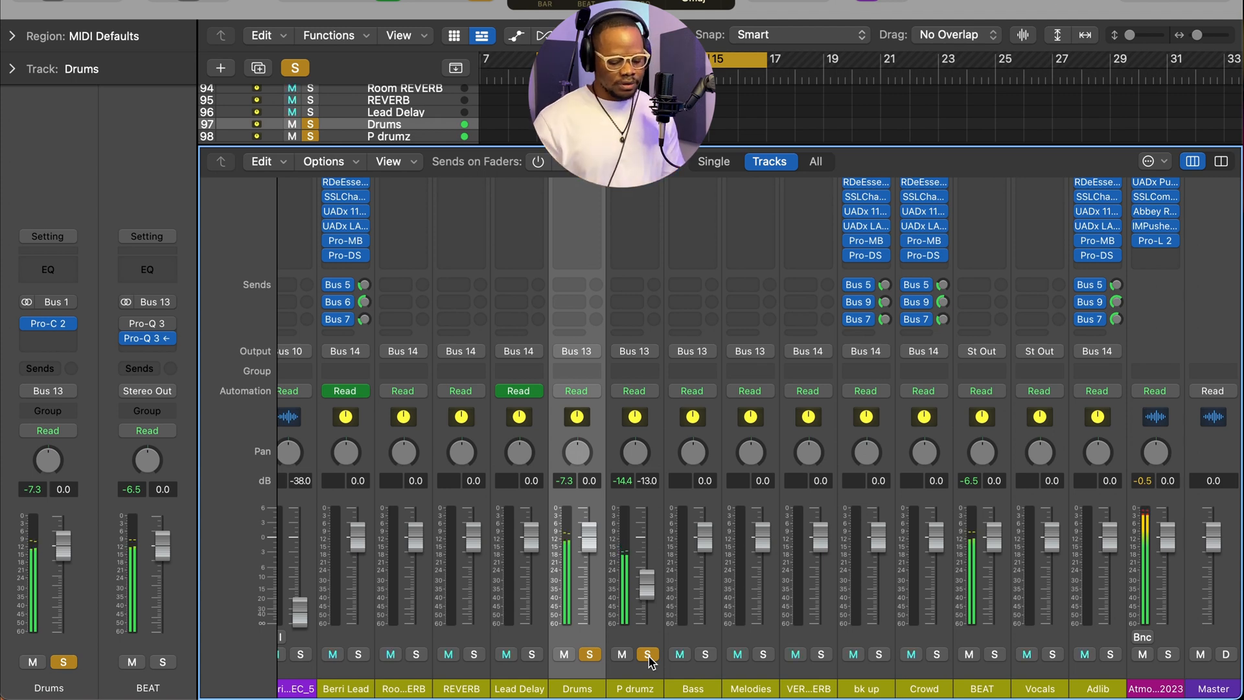
pyautogui.click(647, 654)
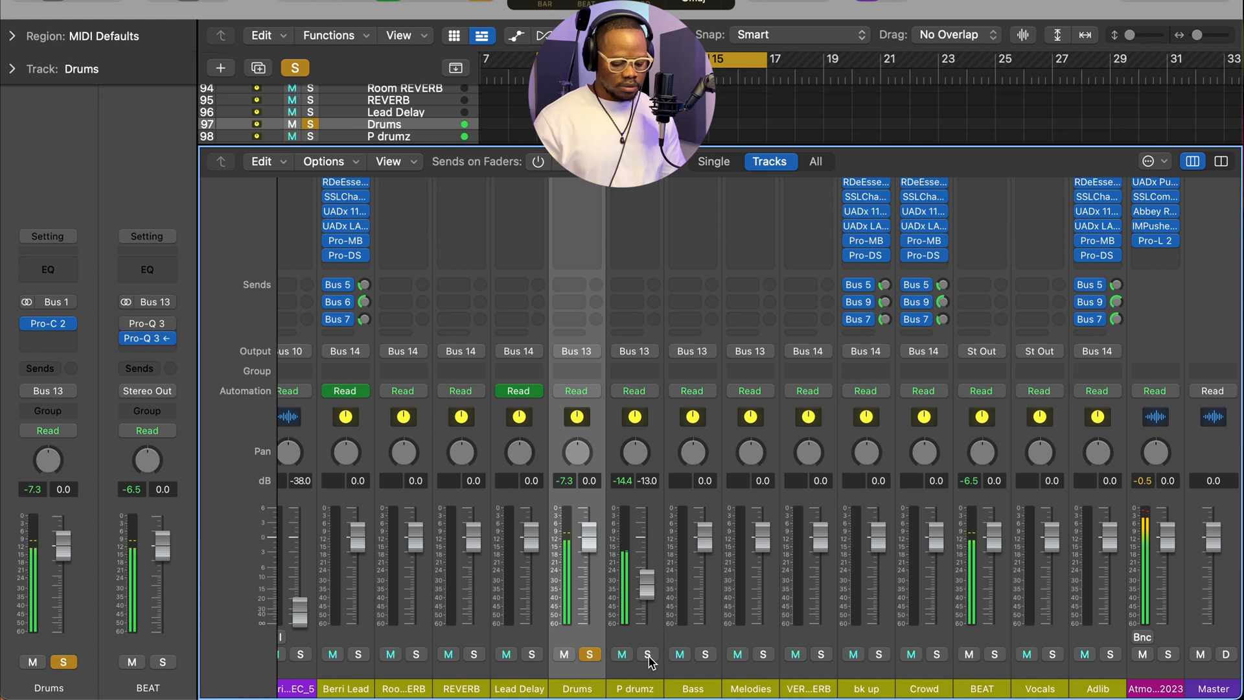
pyautogui.click(648, 655)
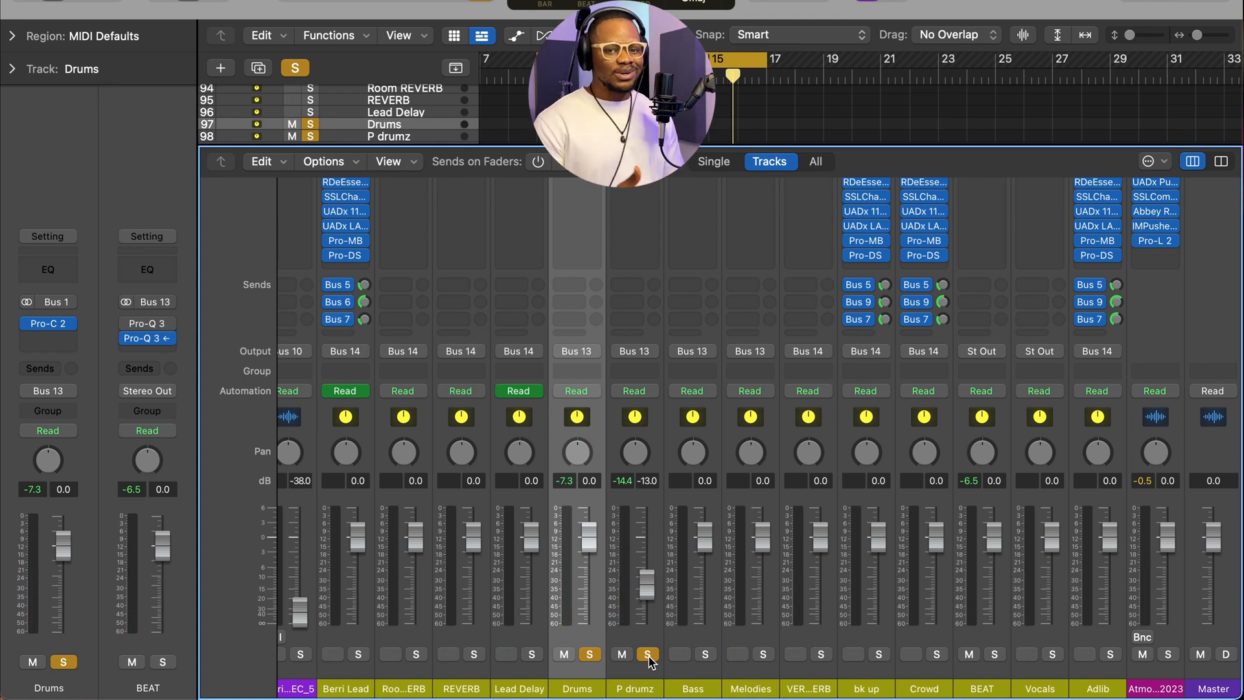
pyautogui.scroll(5, 622, 386)
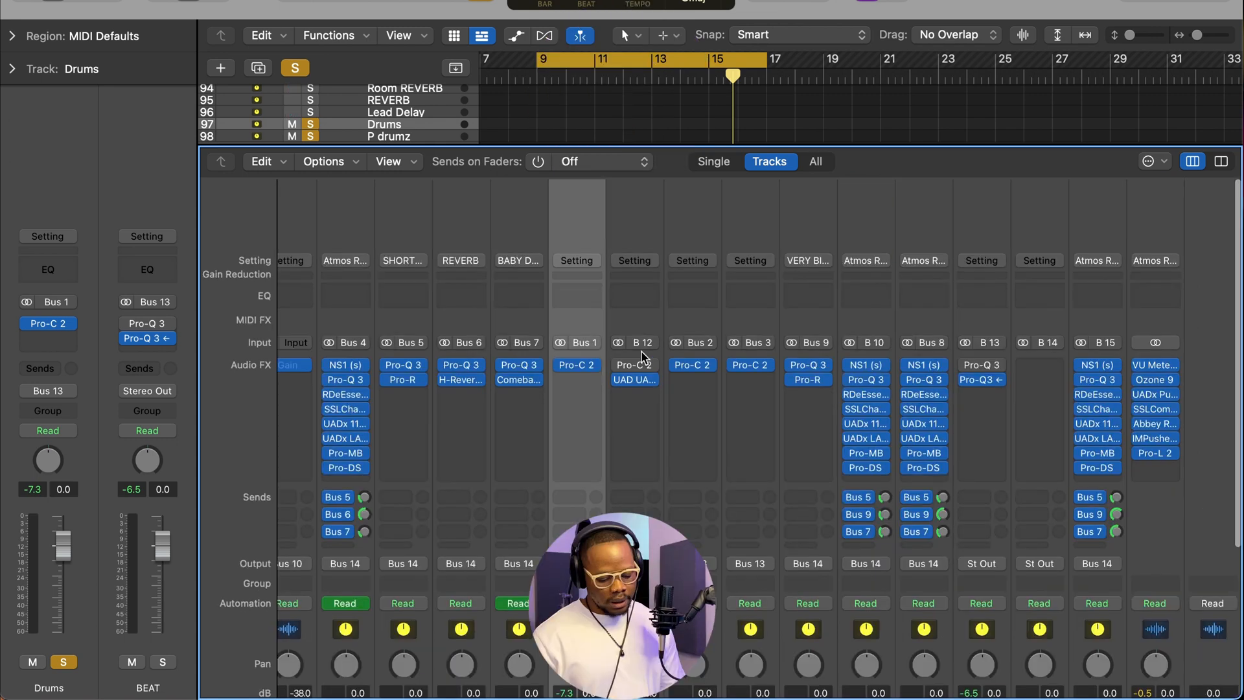
# Open the Drums channel's Pro-C 2, position its window, and adjust the Ratio knob.
pyautogui.click(632, 364)
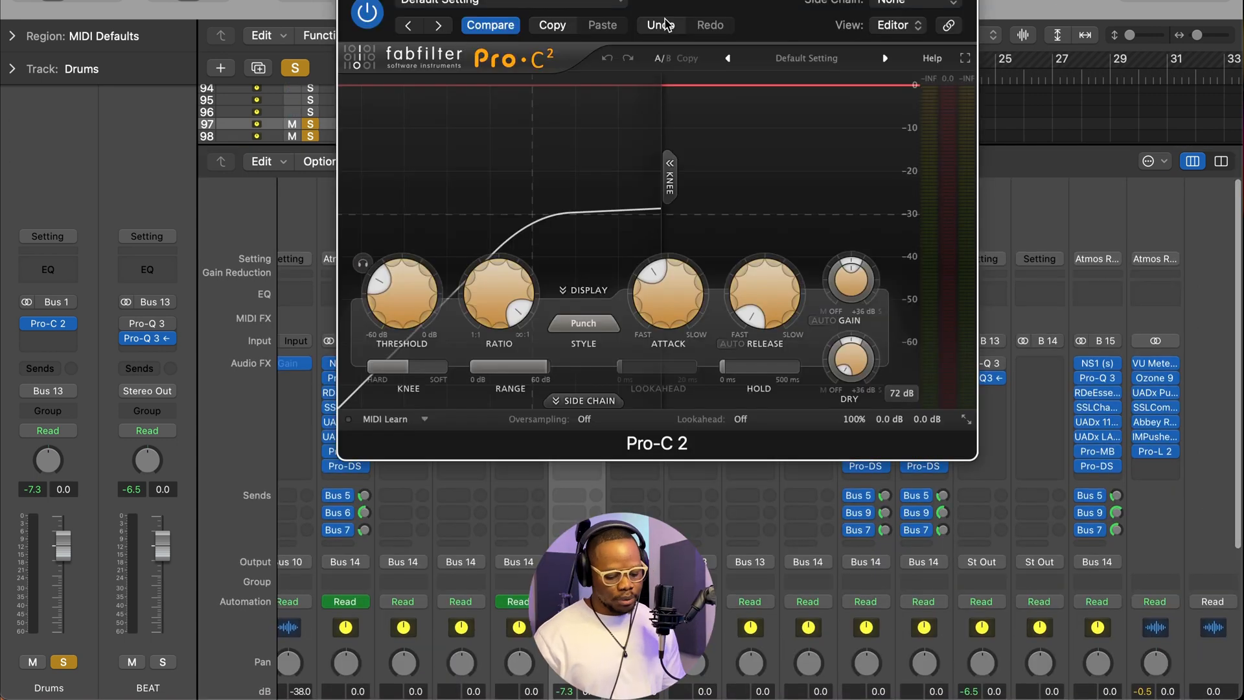
pyautogui.moveTo(701, 9); pyautogui.dragTo(654, 1)
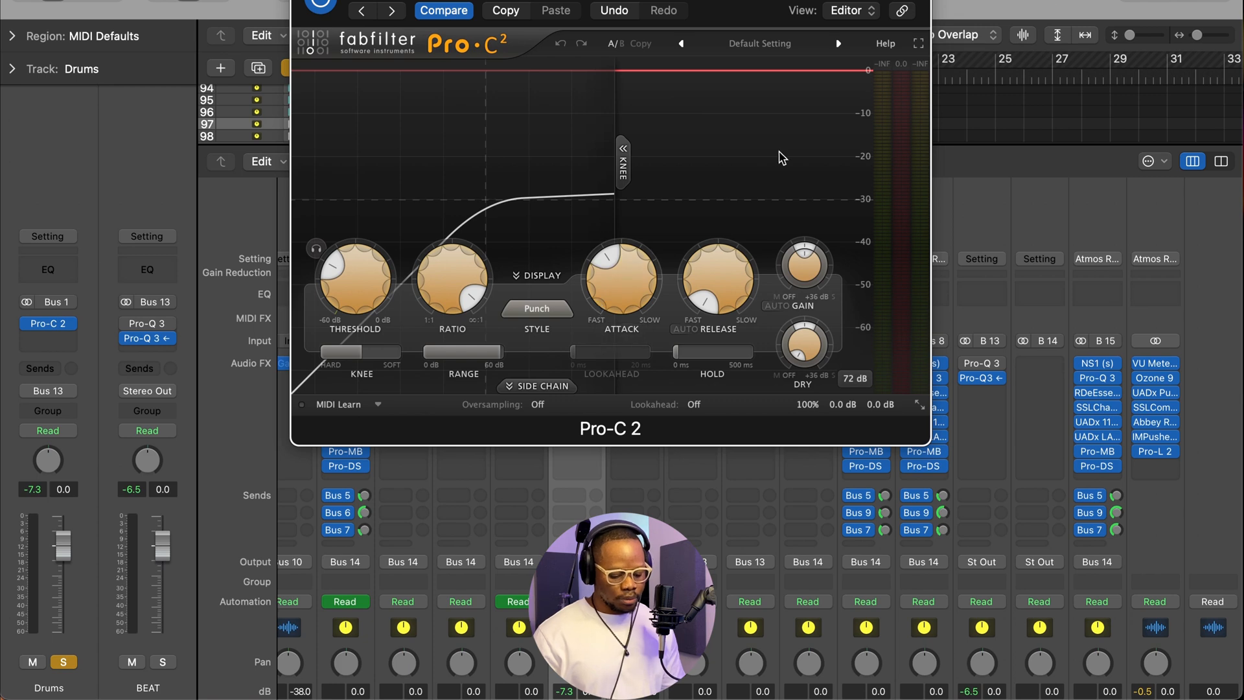
pyautogui.moveTo(448, 291); pyautogui.dragTo(459, 296)
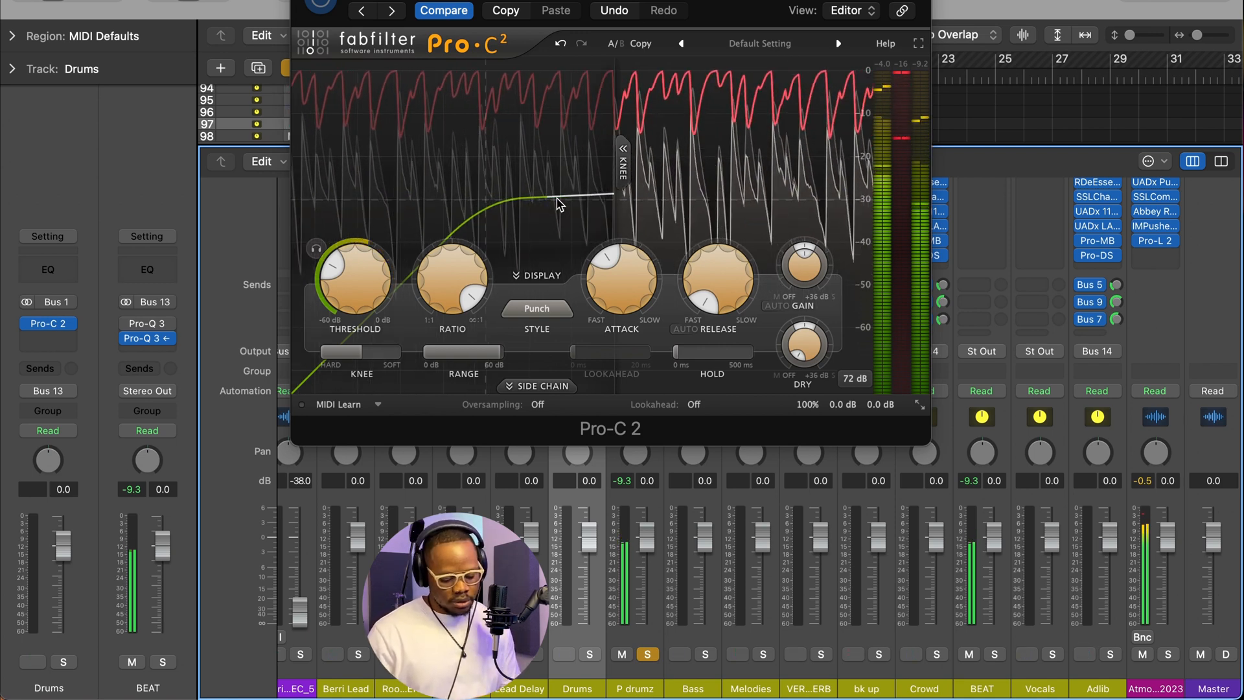
# Compare P drumz silenced and raised, settle it at -8 dB, toggle solo, and stop playback.
pyautogui.moveTo(647, 537); pyautogui.dragTo(650, 631)
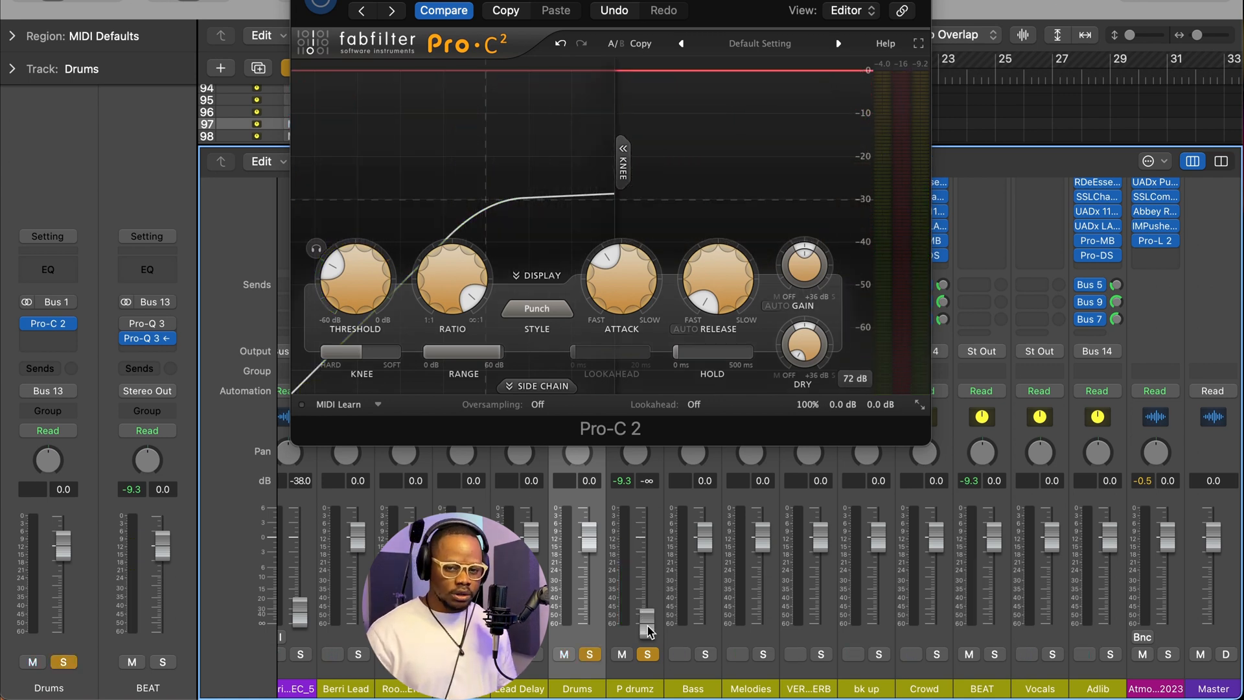
pyautogui.moveTo(650, 632); pyautogui.dragTo(646, 507)
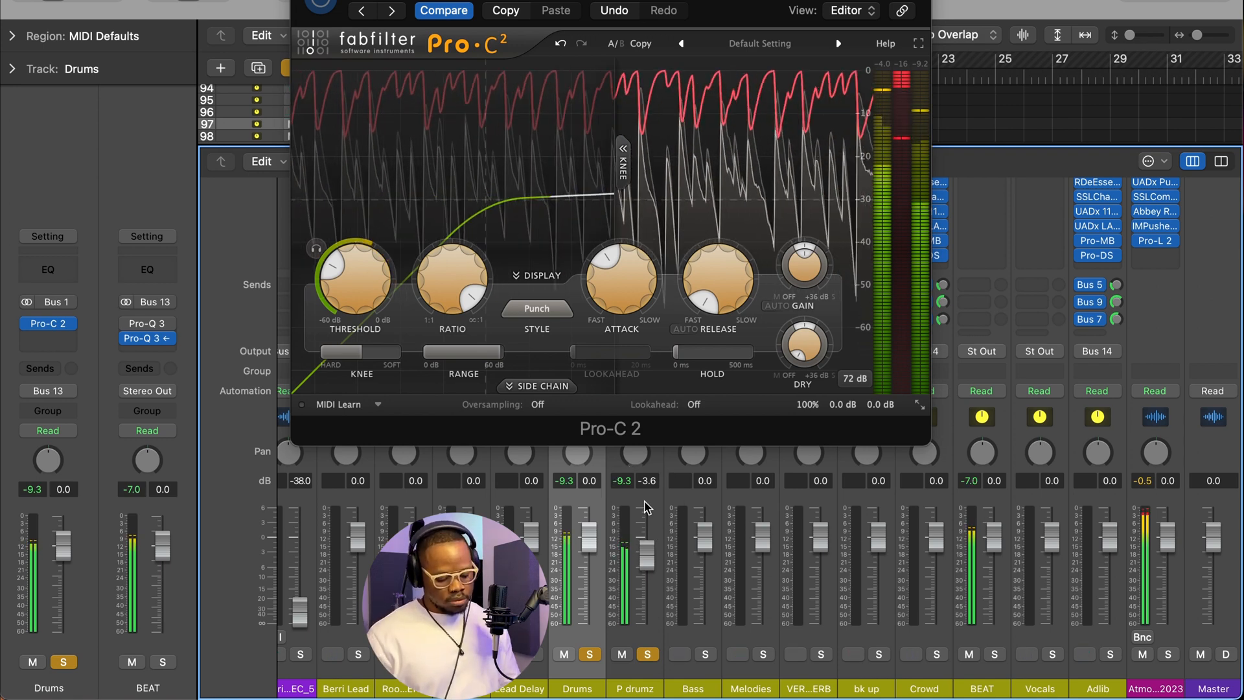
pyautogui.moveTo(648, 574); pyautogui.dragTo(650, 596)
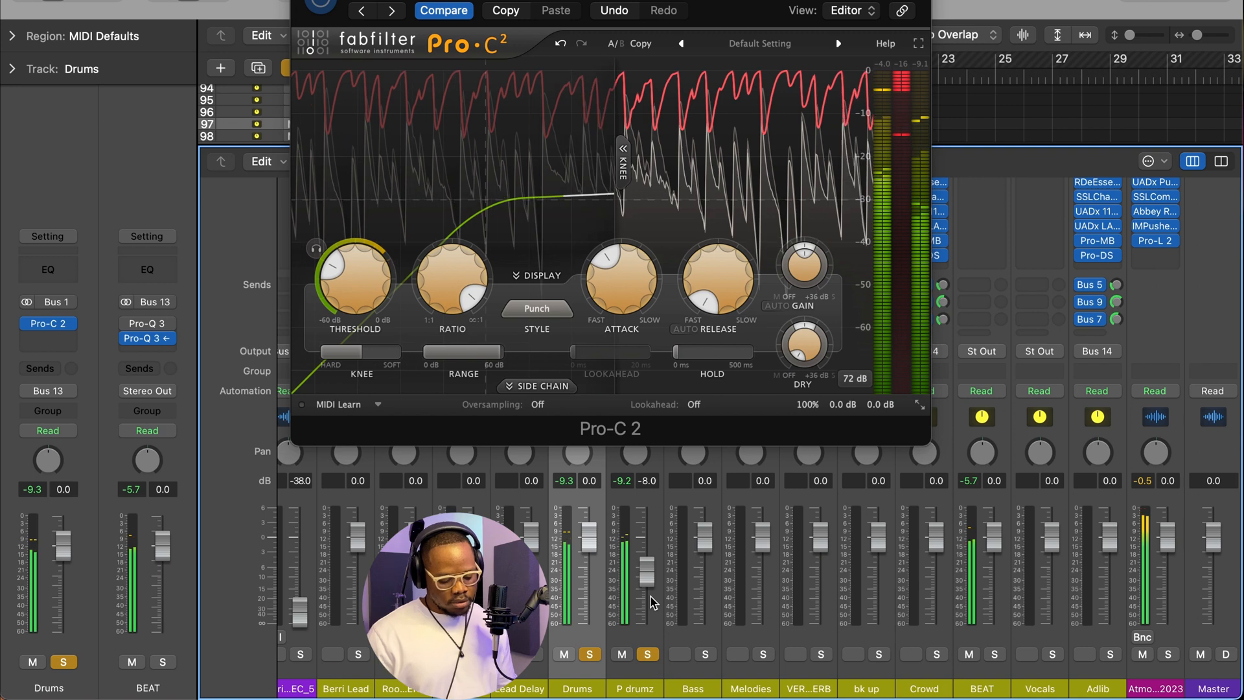
pyautogui.click(646, 655)
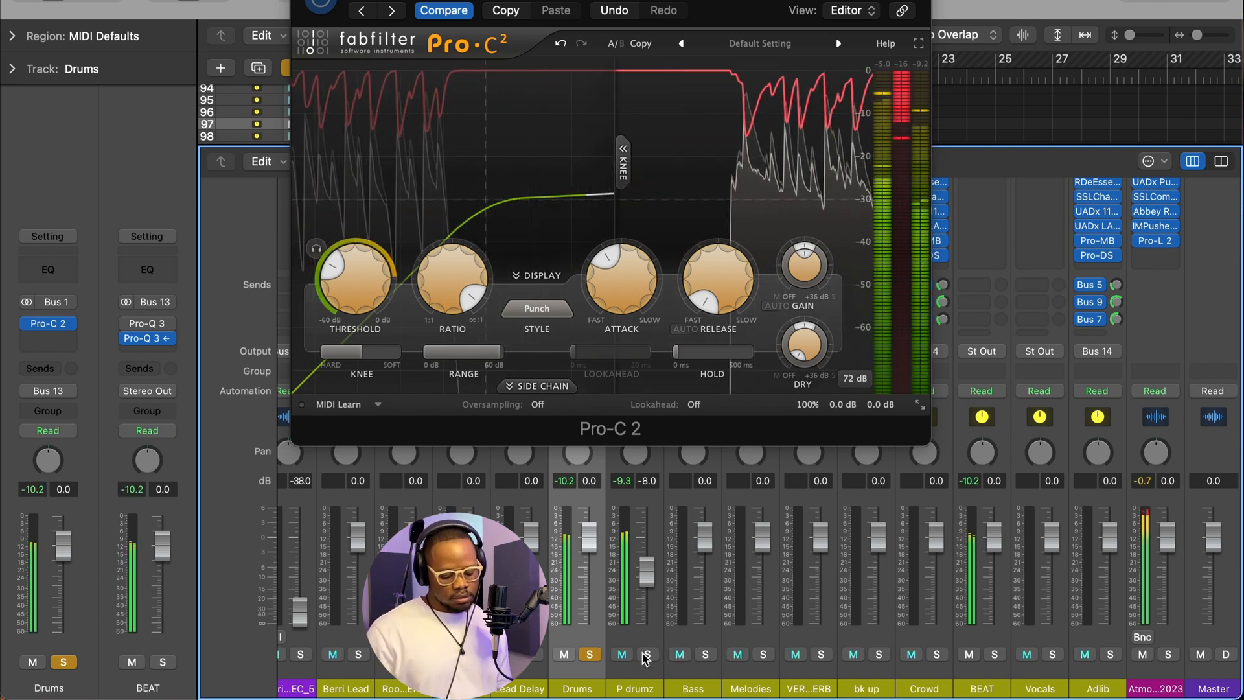
pyautogui.click(646, 655)
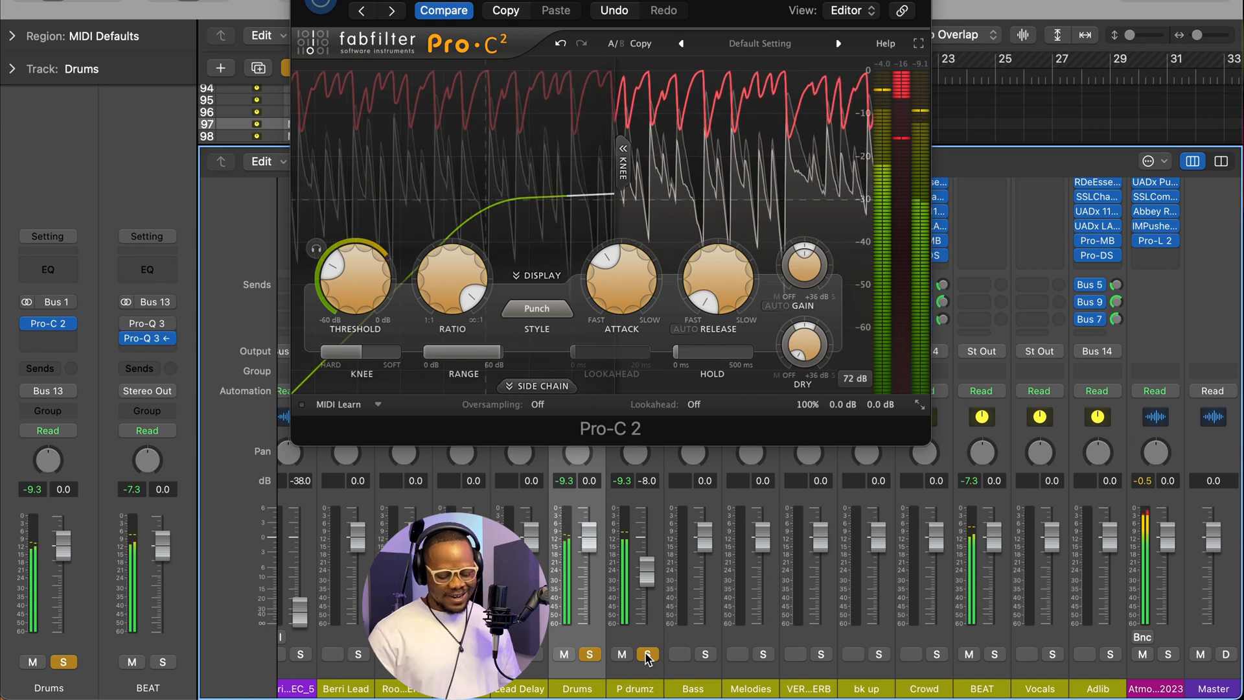
pyautogui.press('space')
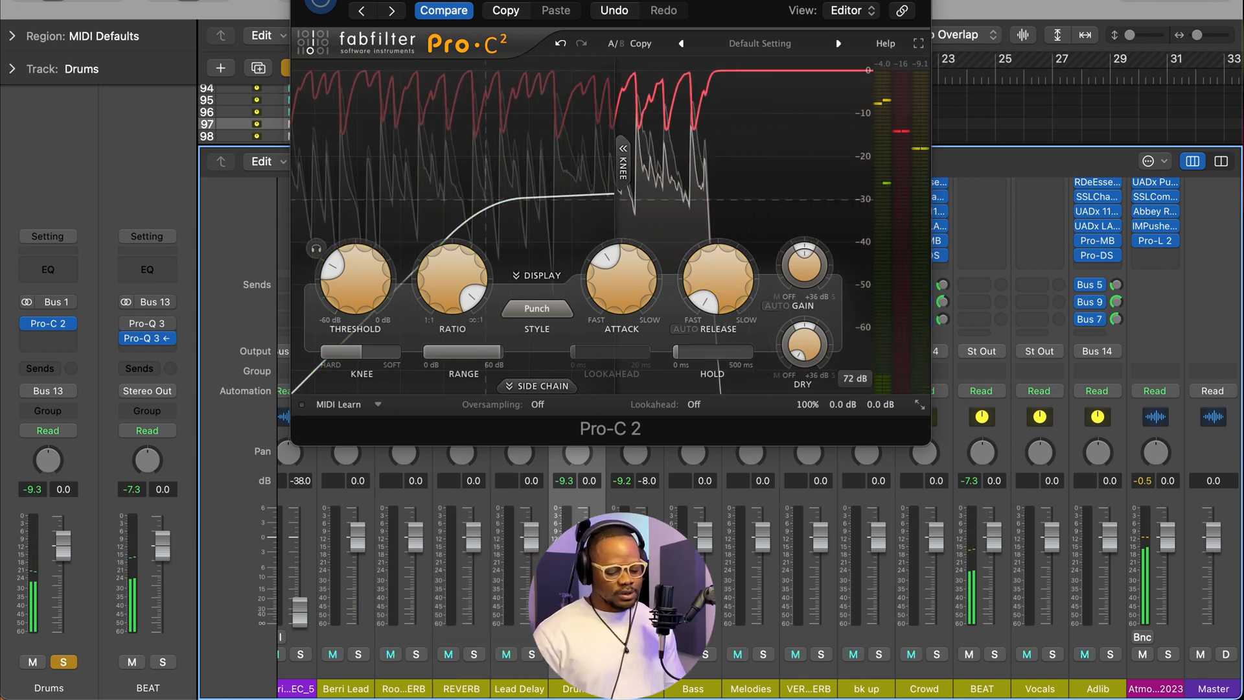
# Set the Drums Pro-C 2 attack to minimum and release to 253.7 ms, then close the editor.
pyautogui.click(718, 278)
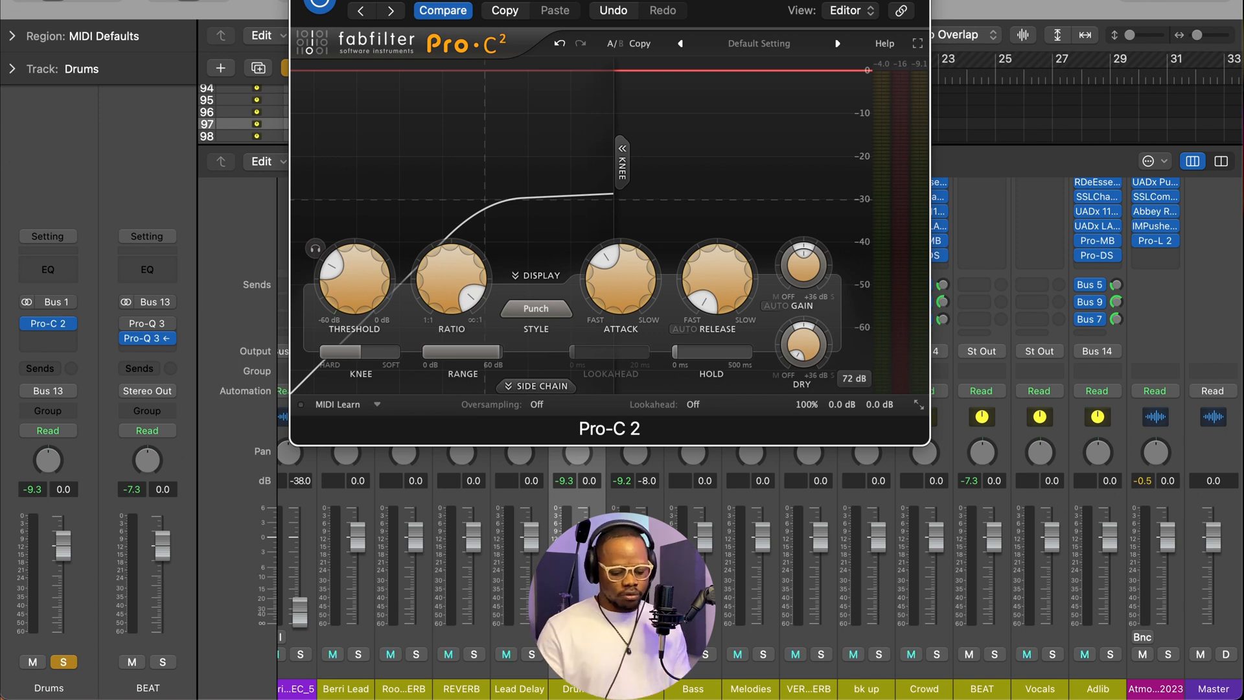
pyautogui.moveTo(616, 279); pyautogui.dragTo(518, 557)
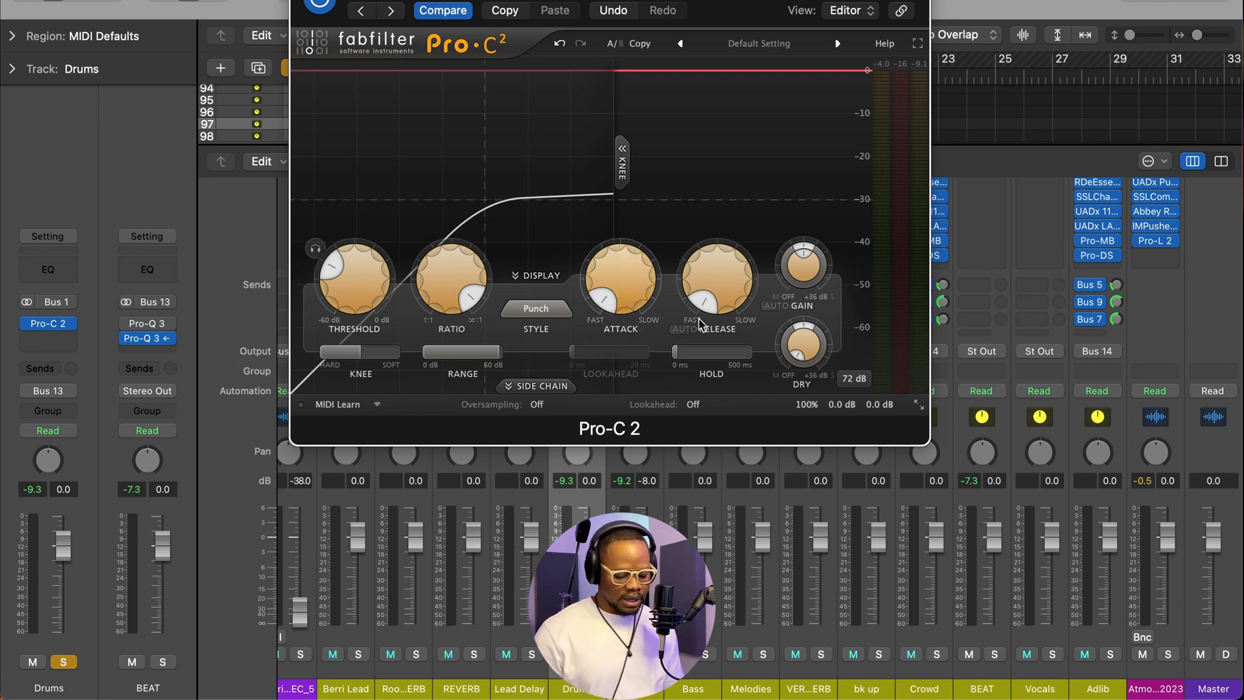
pyautogui.moveTo(705, 302); pyautogui.dragTo(680, 252)
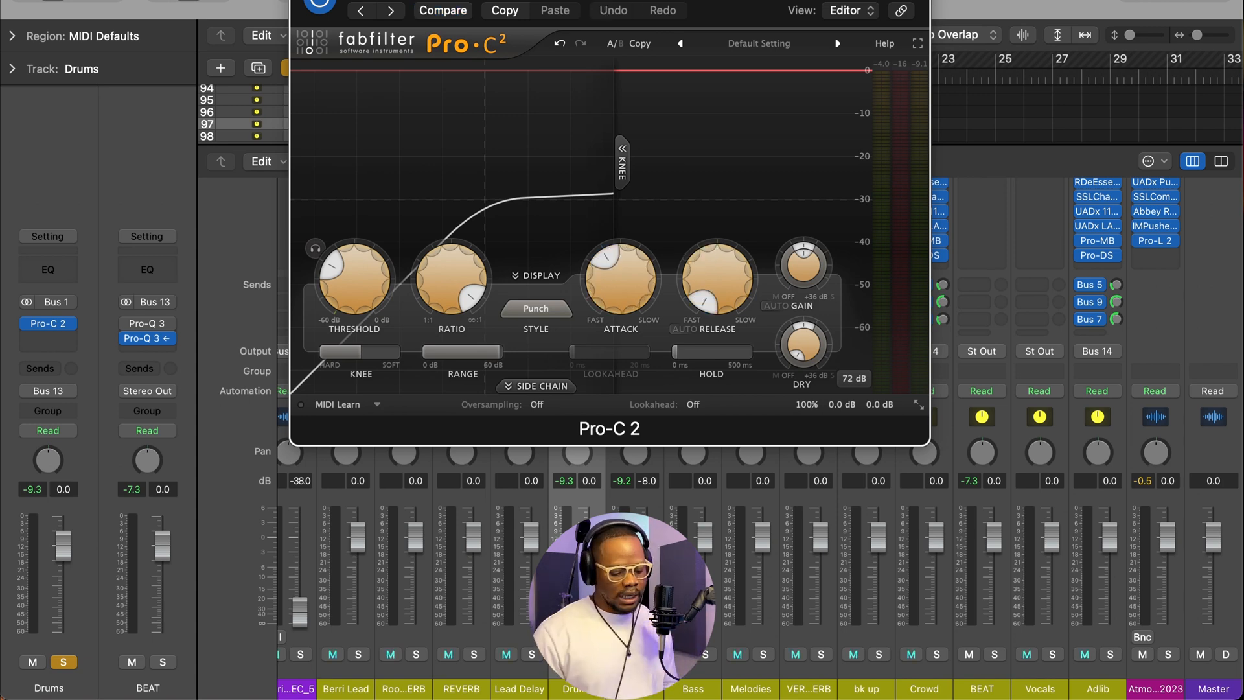
pyautogui.press('super+w')
# During playback, mute then unmute the P drumz aux to A/B the parallel 1176 compression.
pyautogui.scroll(2, 588, 376)
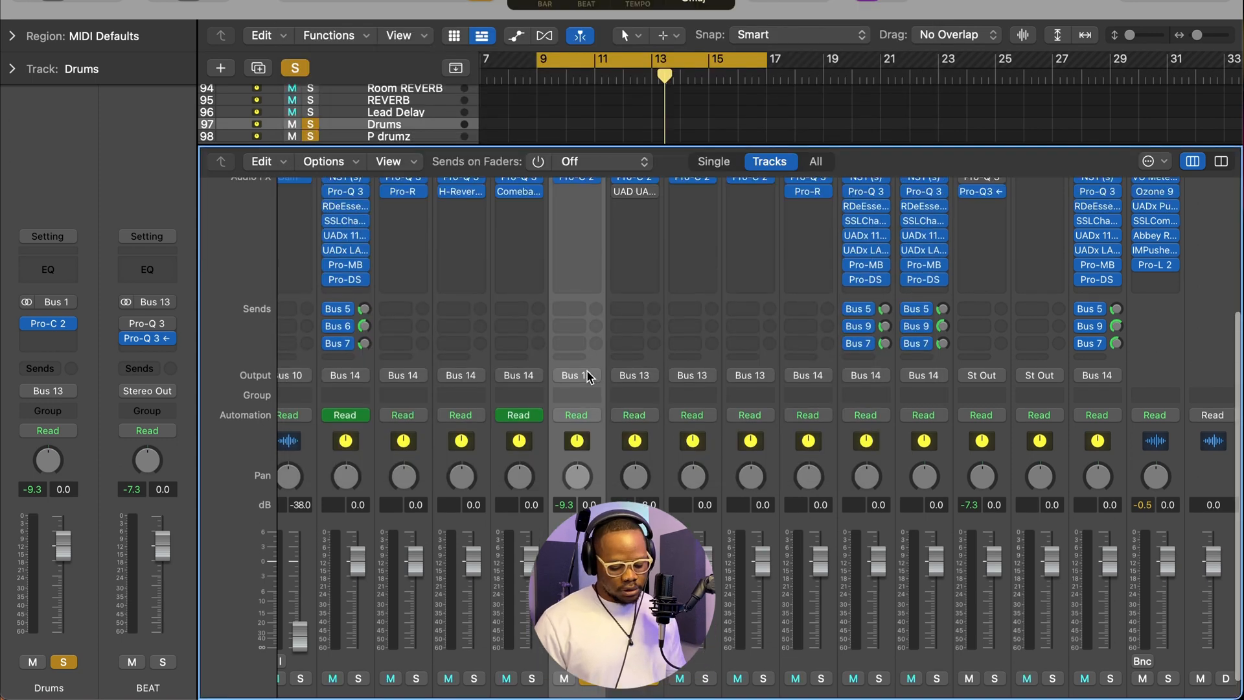
pyautogui.scroll(-2, 588, 375)
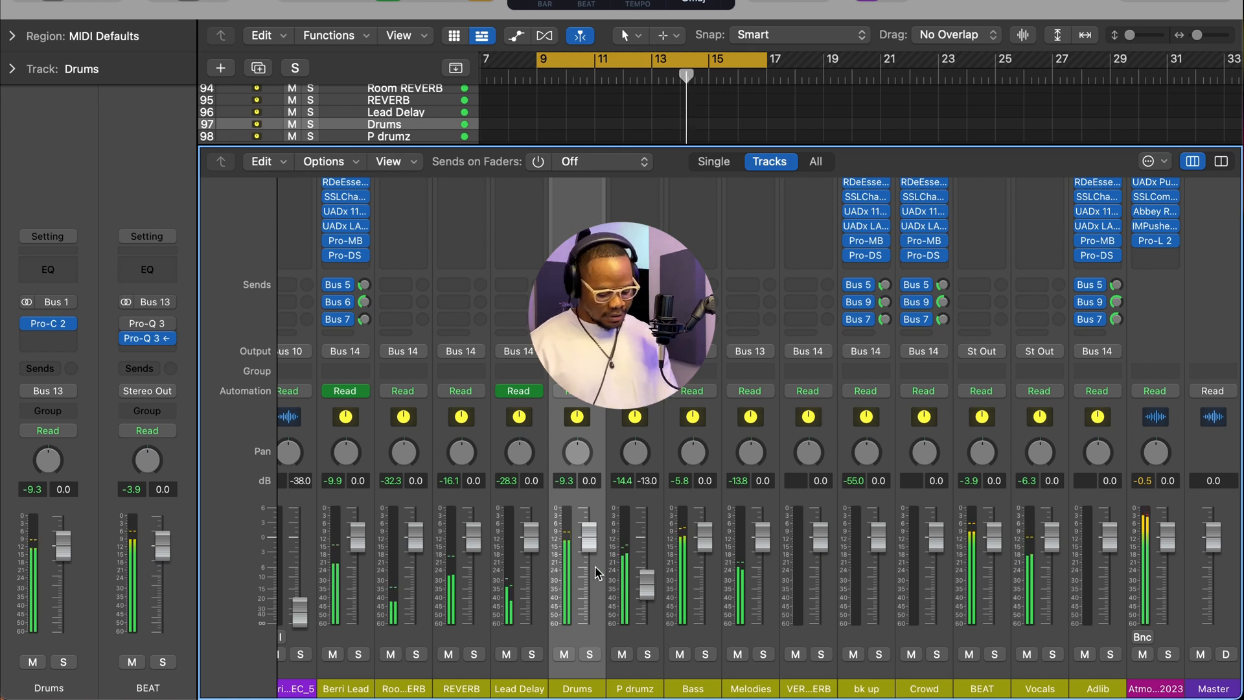
pyautogui.click(622, 654)
pyautogui.click(622, 655)
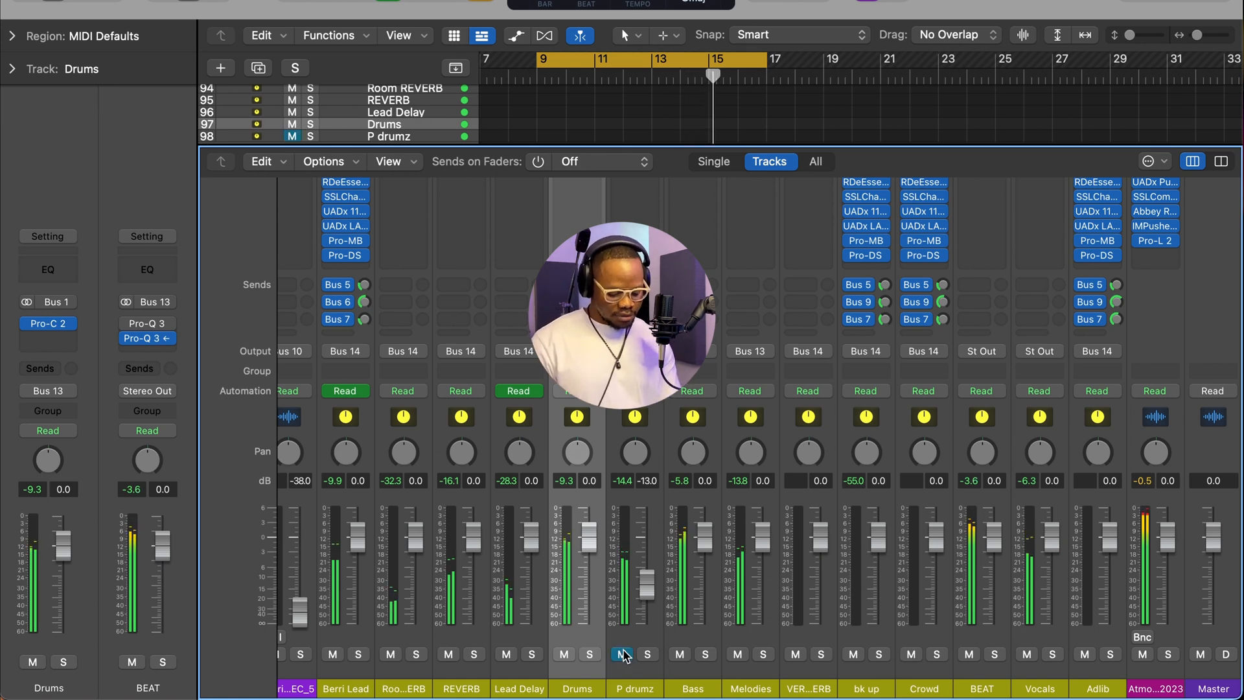